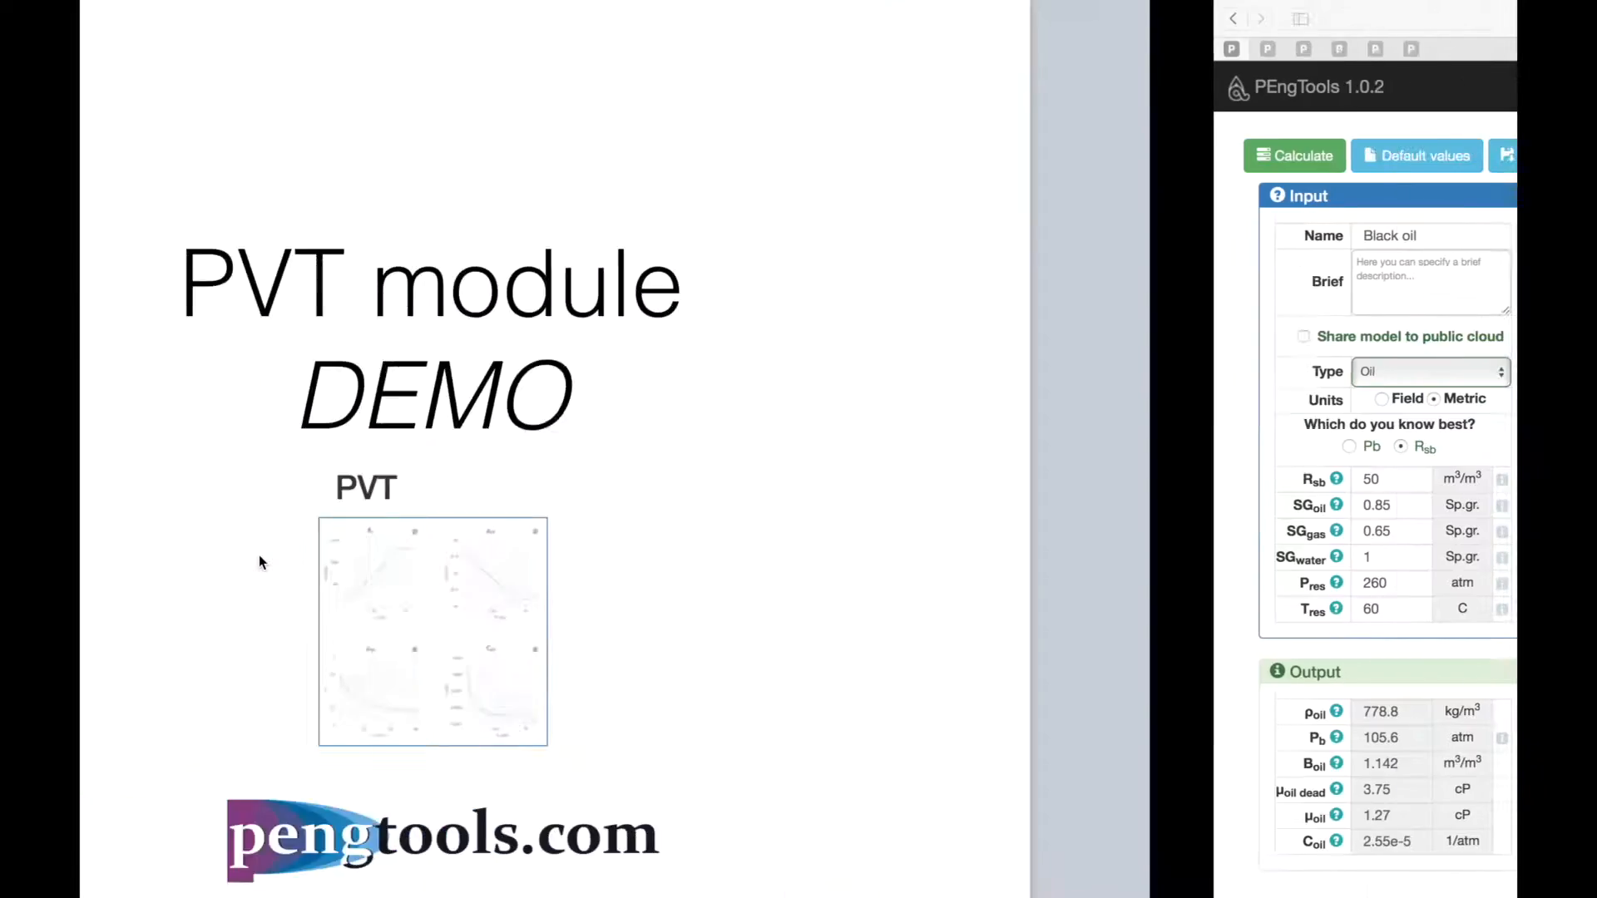
Step: Read the exercise slide, switch to the PVT calculator in Safari, and name the model "McCain ex 11-2" with the brief "Demo"
{"action": "key", "text": "Down"}
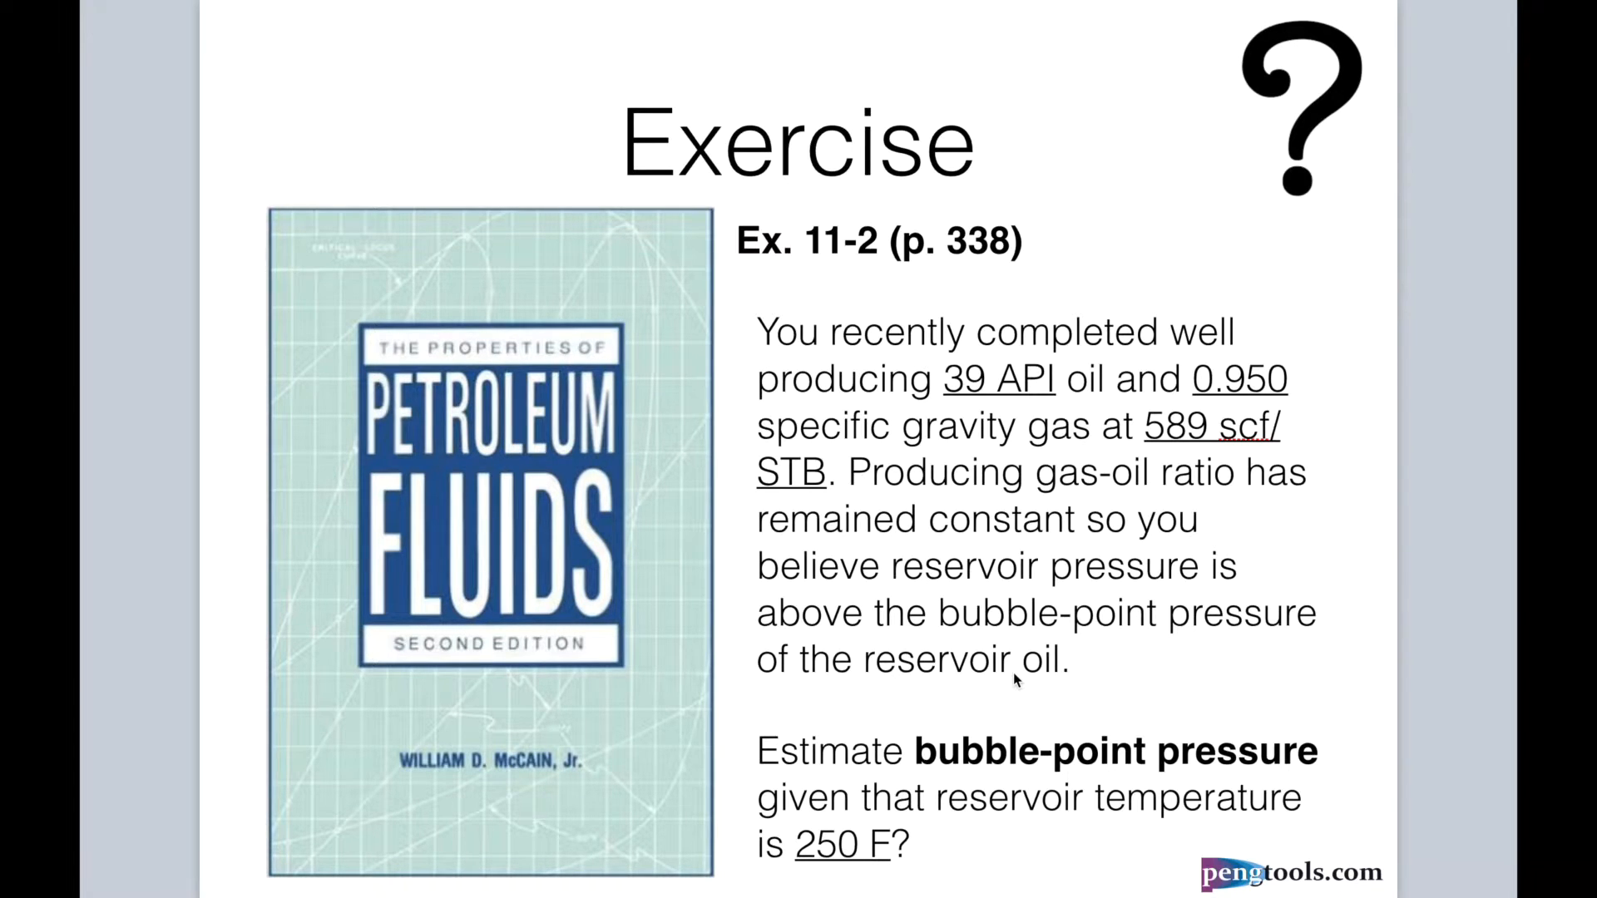
{"action": "key", "text": "ctrl+Left"}
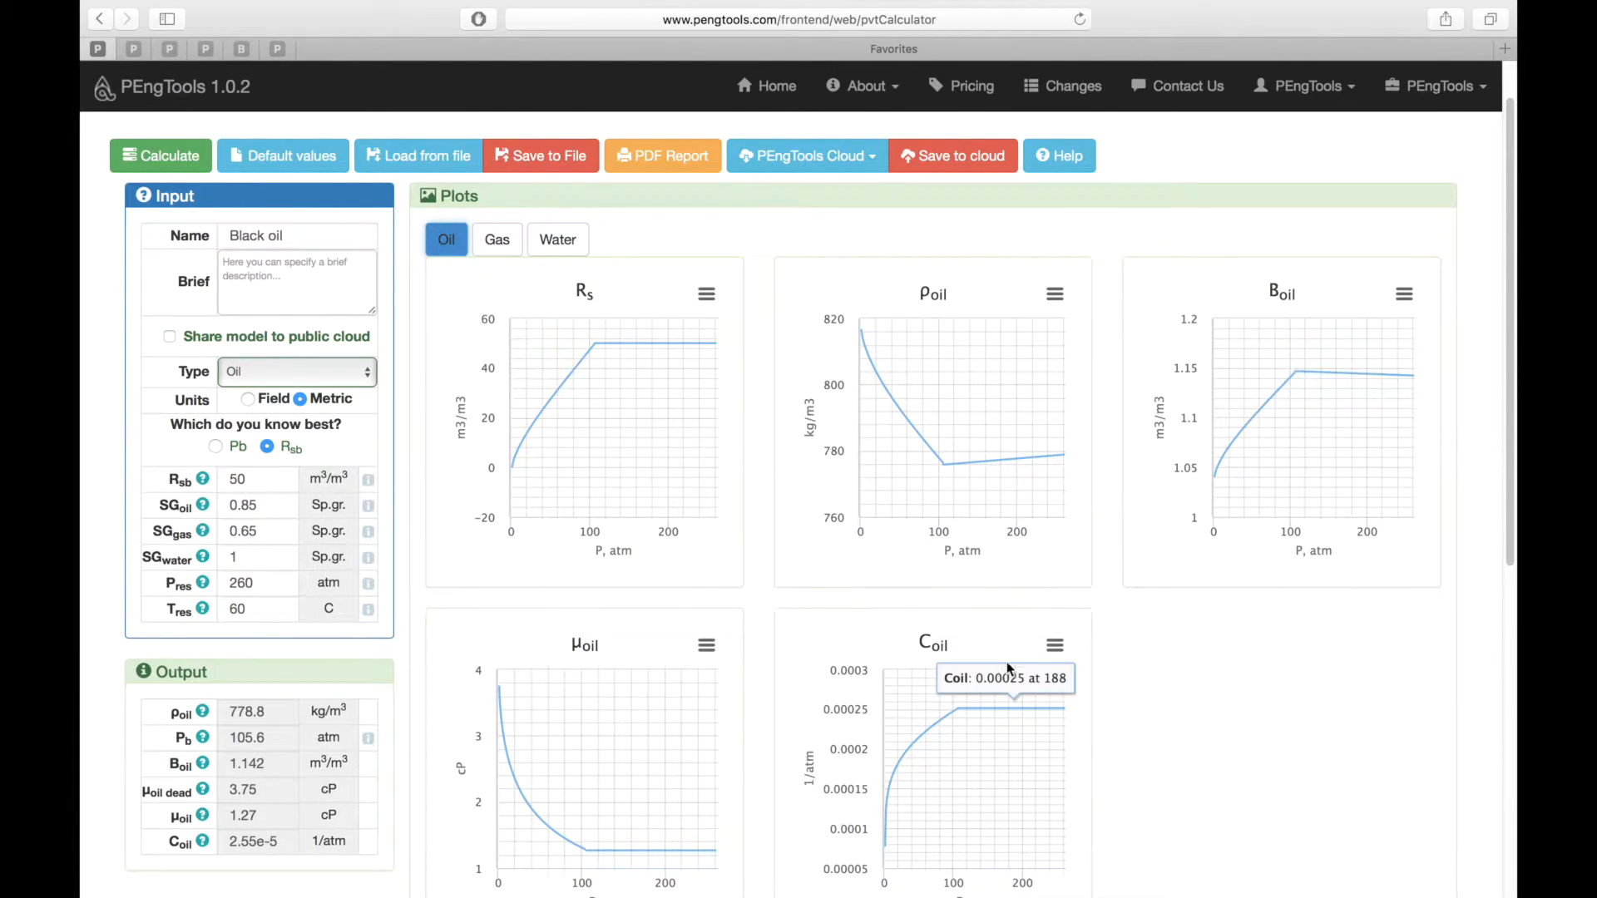
{"action": "triple_click", "coordinate": [233, 237]}
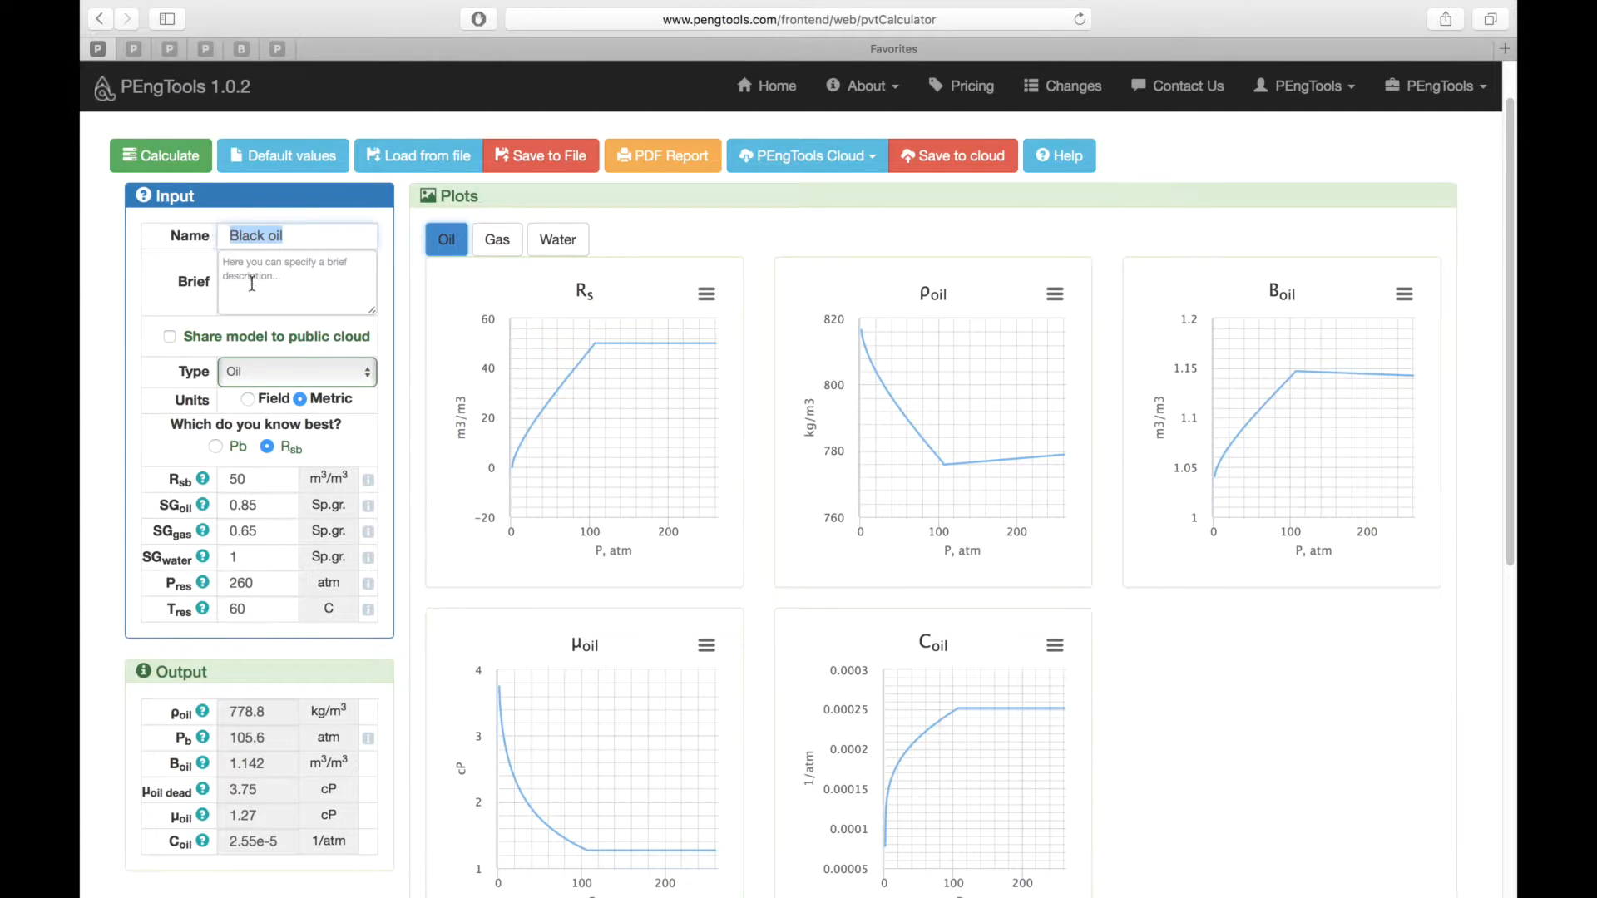
{"action": "type", "text": "McCain ex 11-2"}
{"action": "left_click", "coordinate": [285, 297]}
{"action": "type", "text": "Demo"}
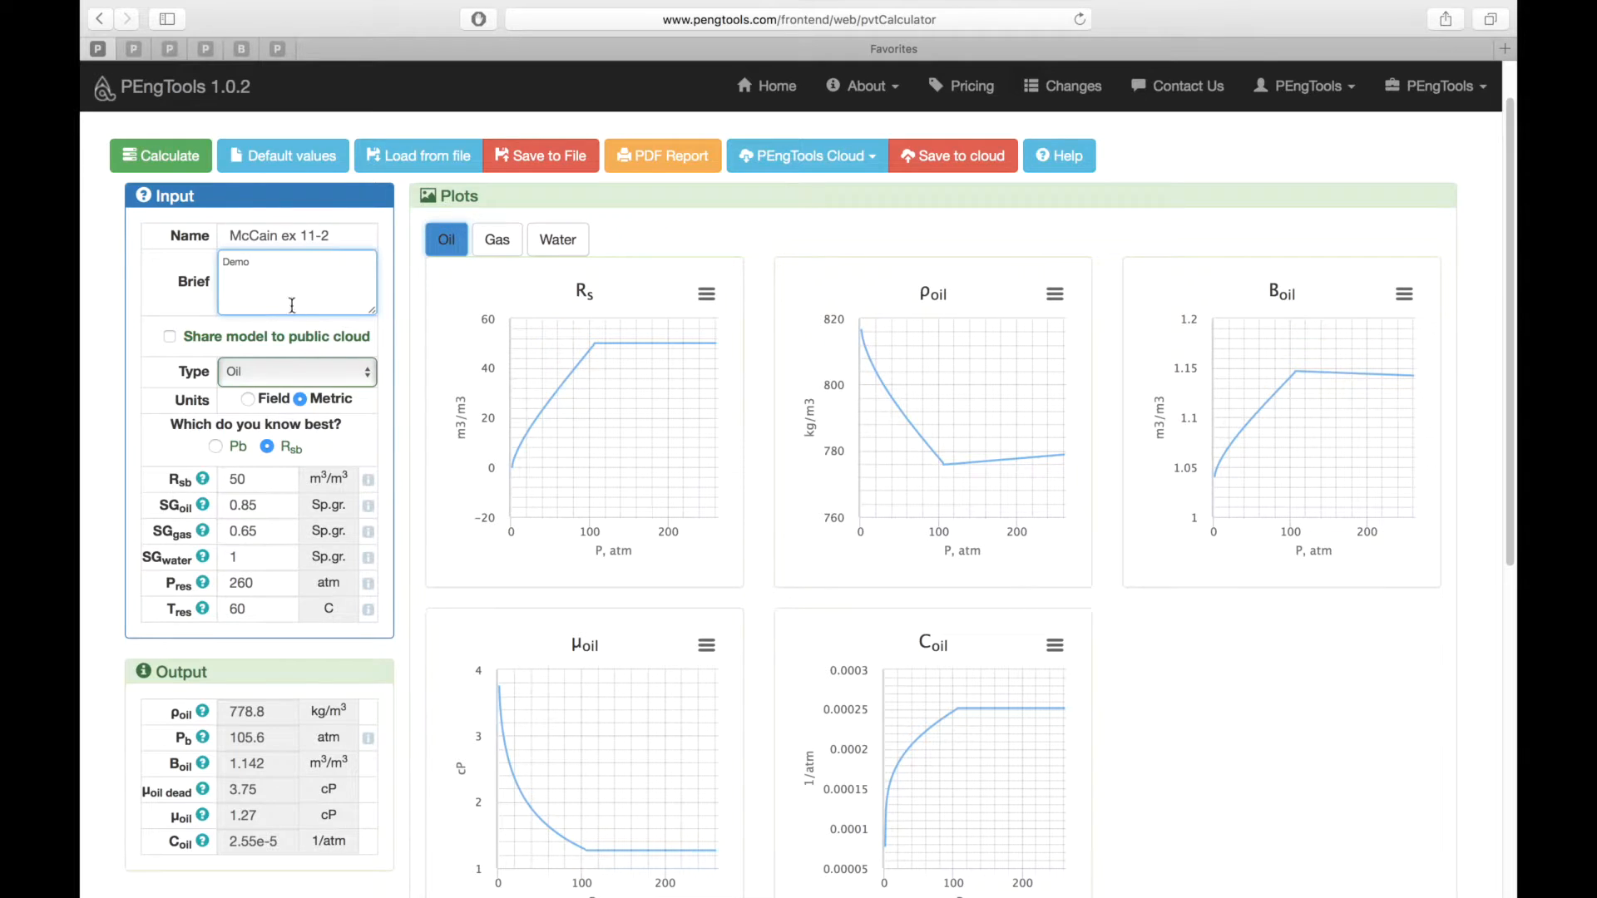
Step: Enable sharing the model to the public cloud and define it as type Oil in Field units
{"action": "left_click", "coordinate": [173, 337]}
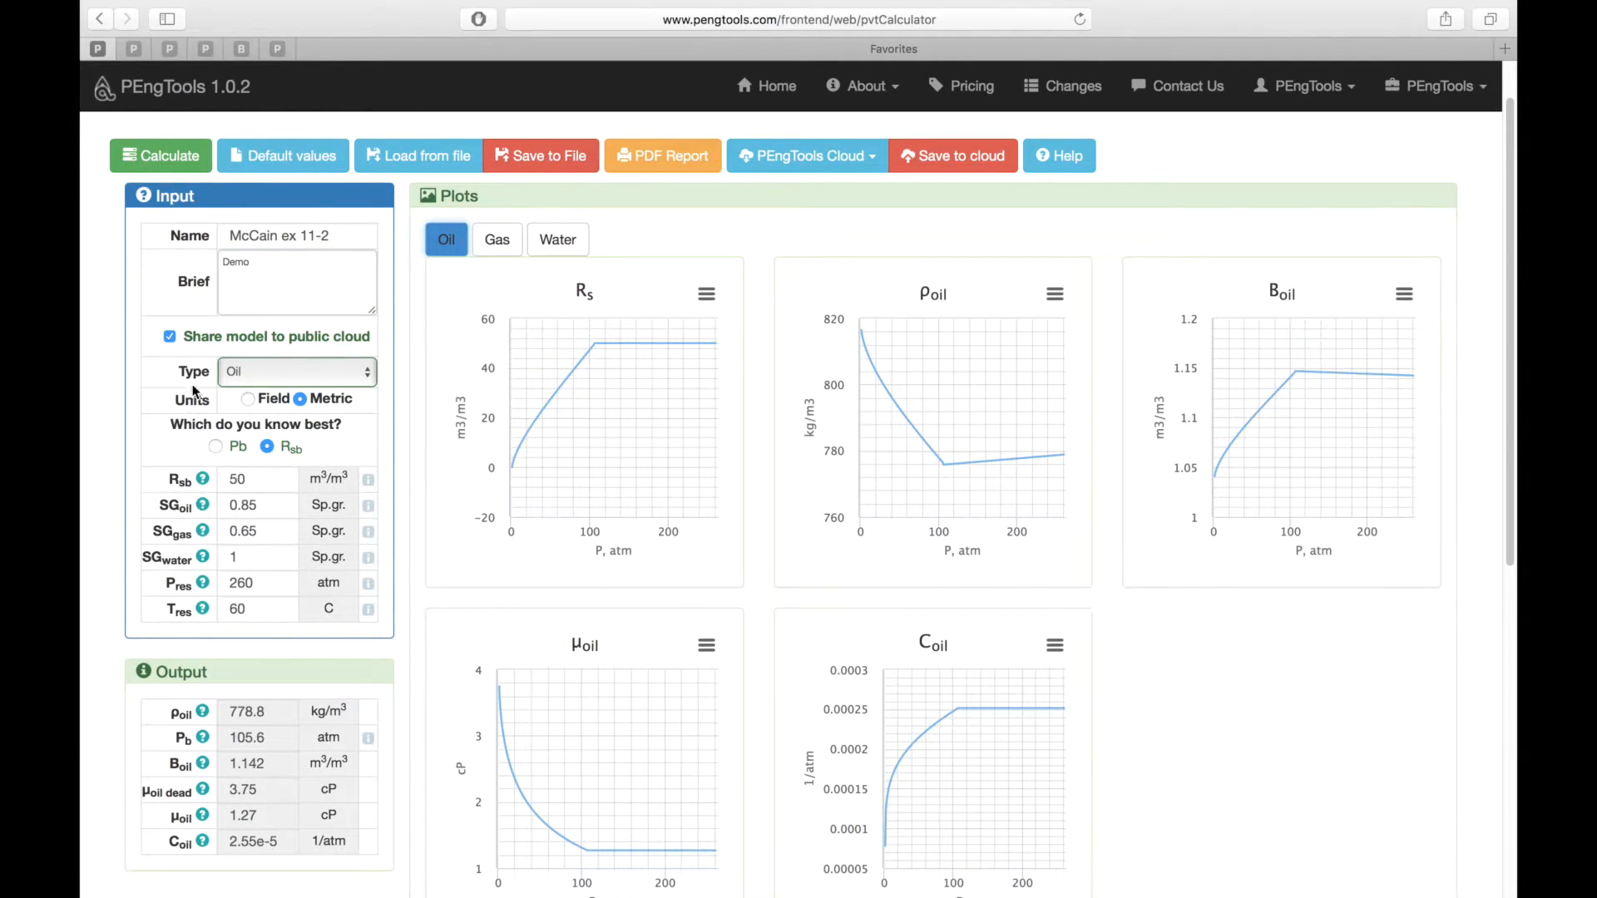
{"action": "left_click", "coordinate": [264, 373]}
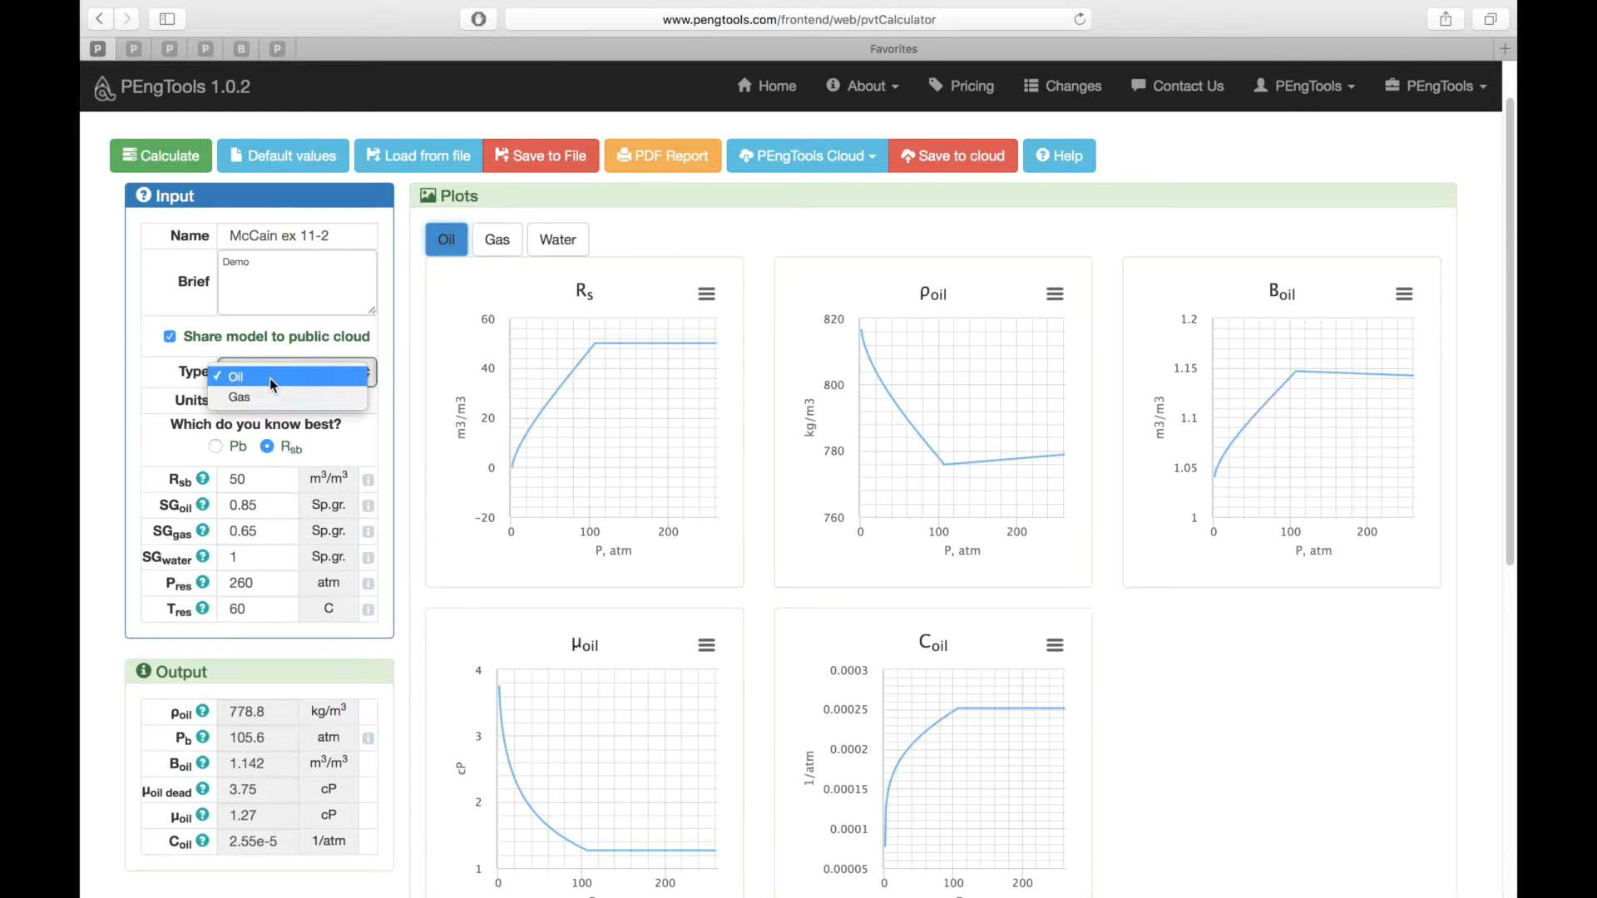
{"action": "left_click", "coordinate": [270, 377]}
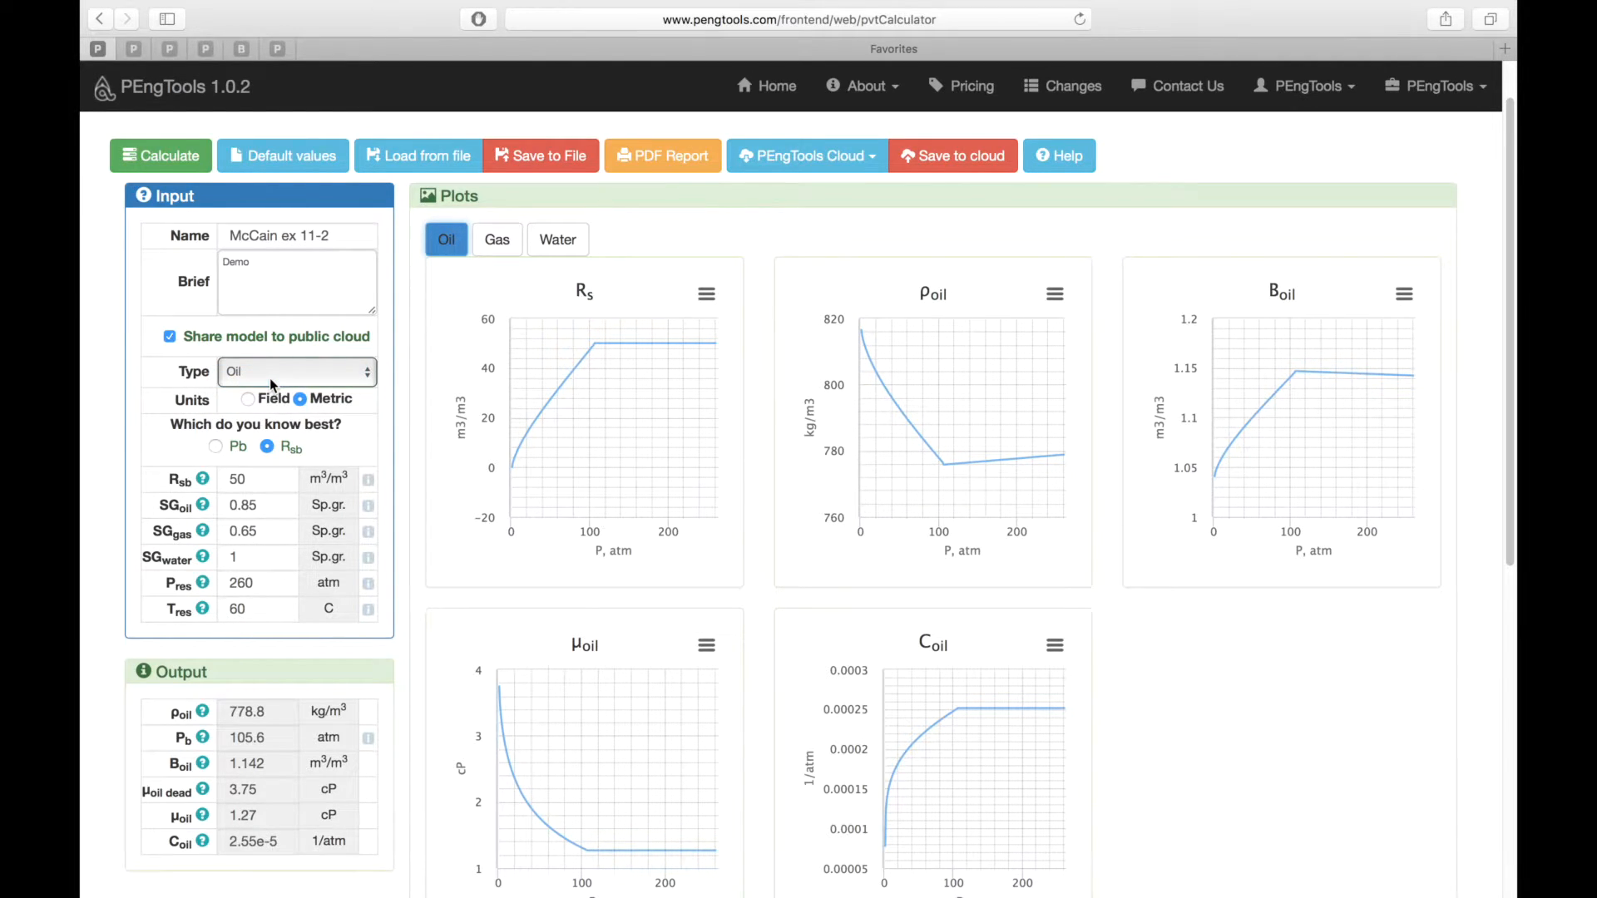
{"action": "left_click", "coordinate": [248, 400]}
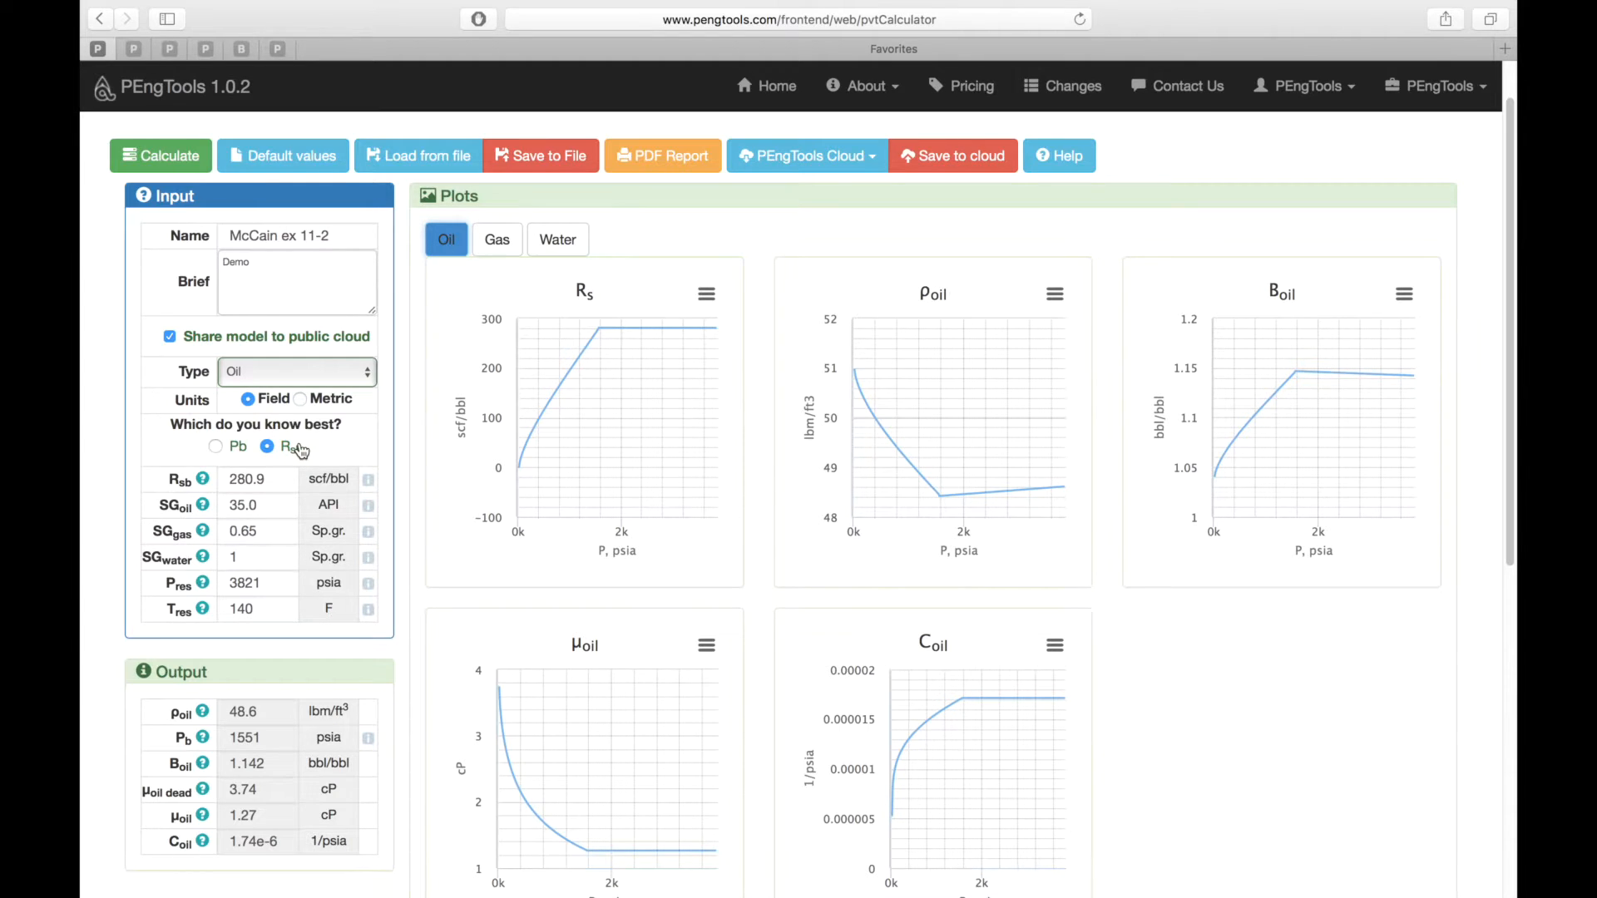
Step: Set the solution gas-oil ratio Rsb to 589 scf/bbl, oil gravity to 39 API and gas specific gravity to 0.95
{"action": "double_click", "coordinate": [254, 479]}
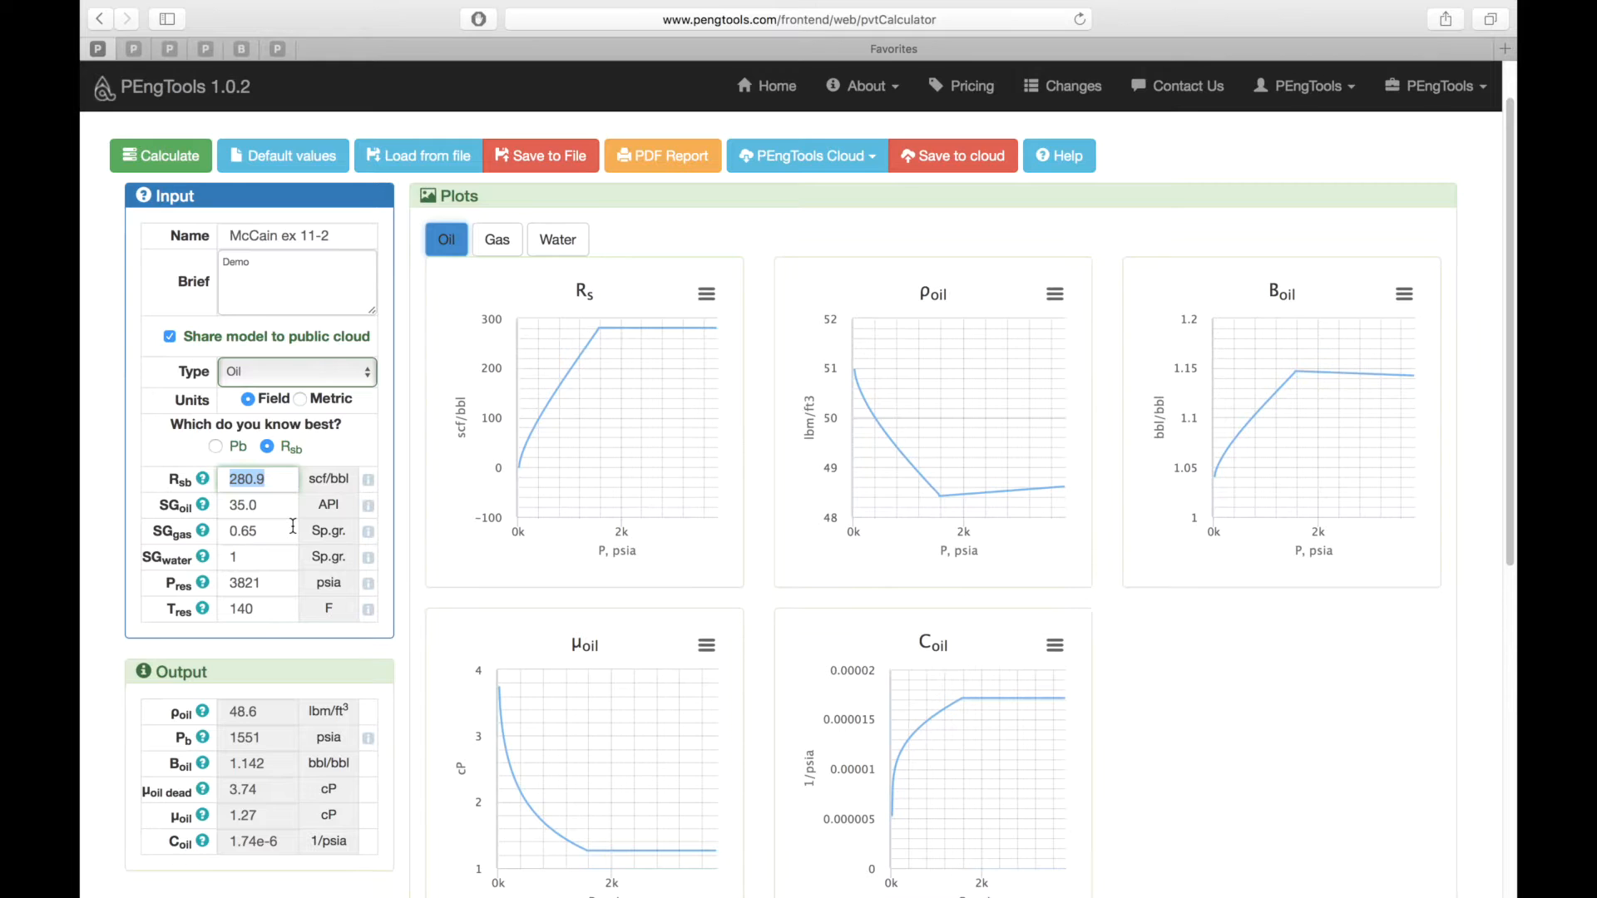
{"action": "type", "text": "589"}
{"action": "key", "text": "Tab"}
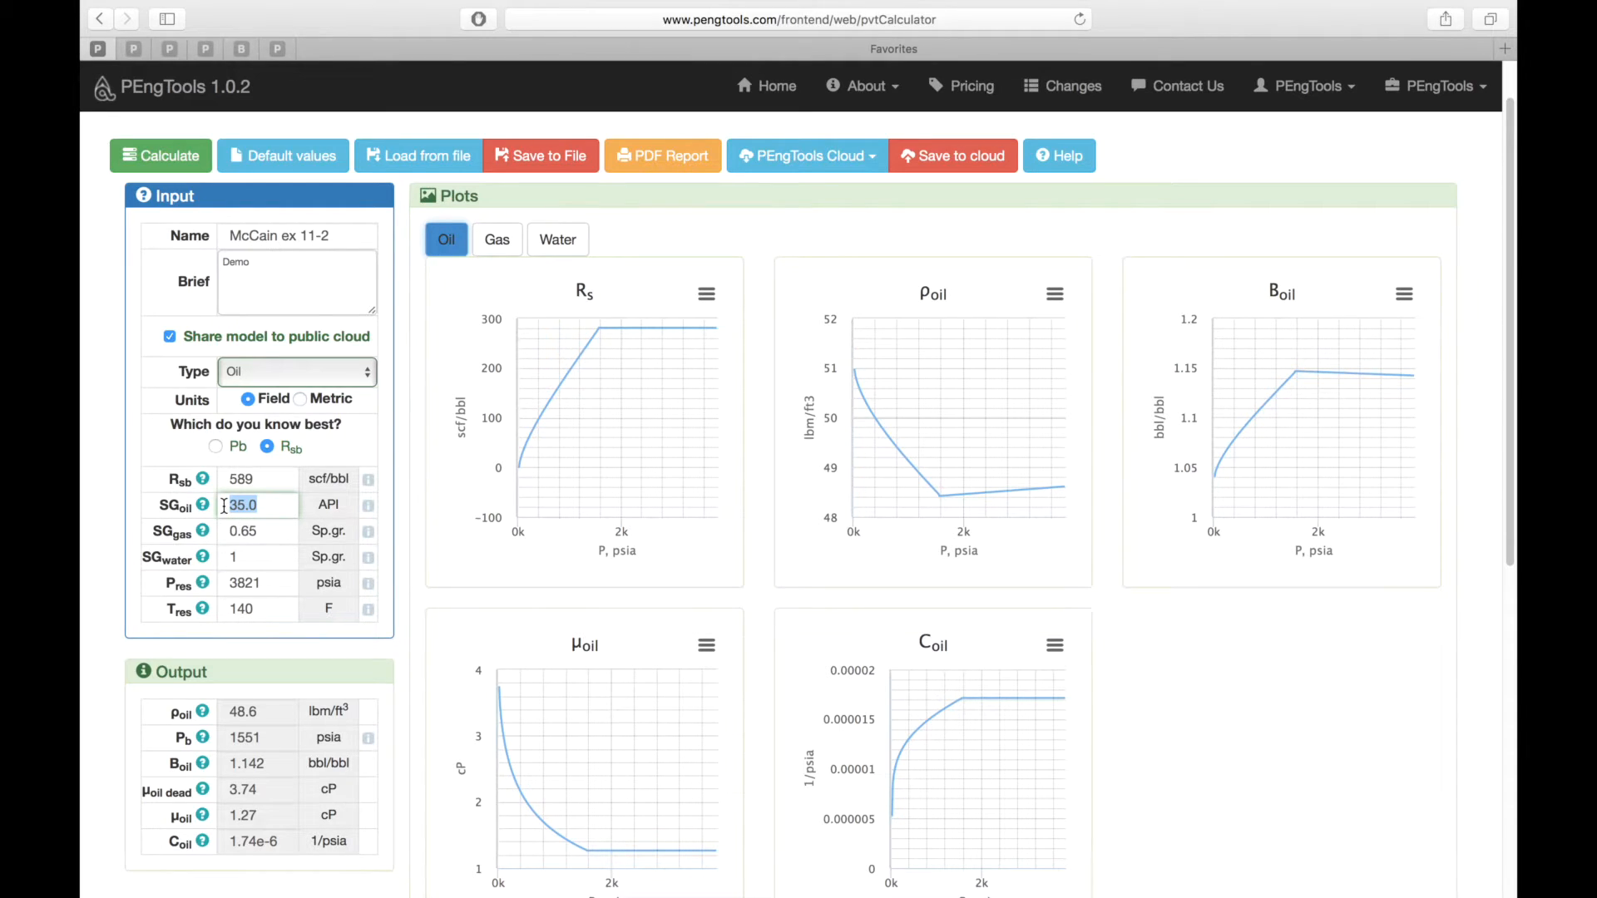
{"action": "type", "text": "39"}
{"action": "left_click", "coordinate": [260, 533]}
{"action": "left_click_drag", "start_coordinate": [246, 534], "coordinate": [285, 530]}
{"action": "type", "text": "95"}
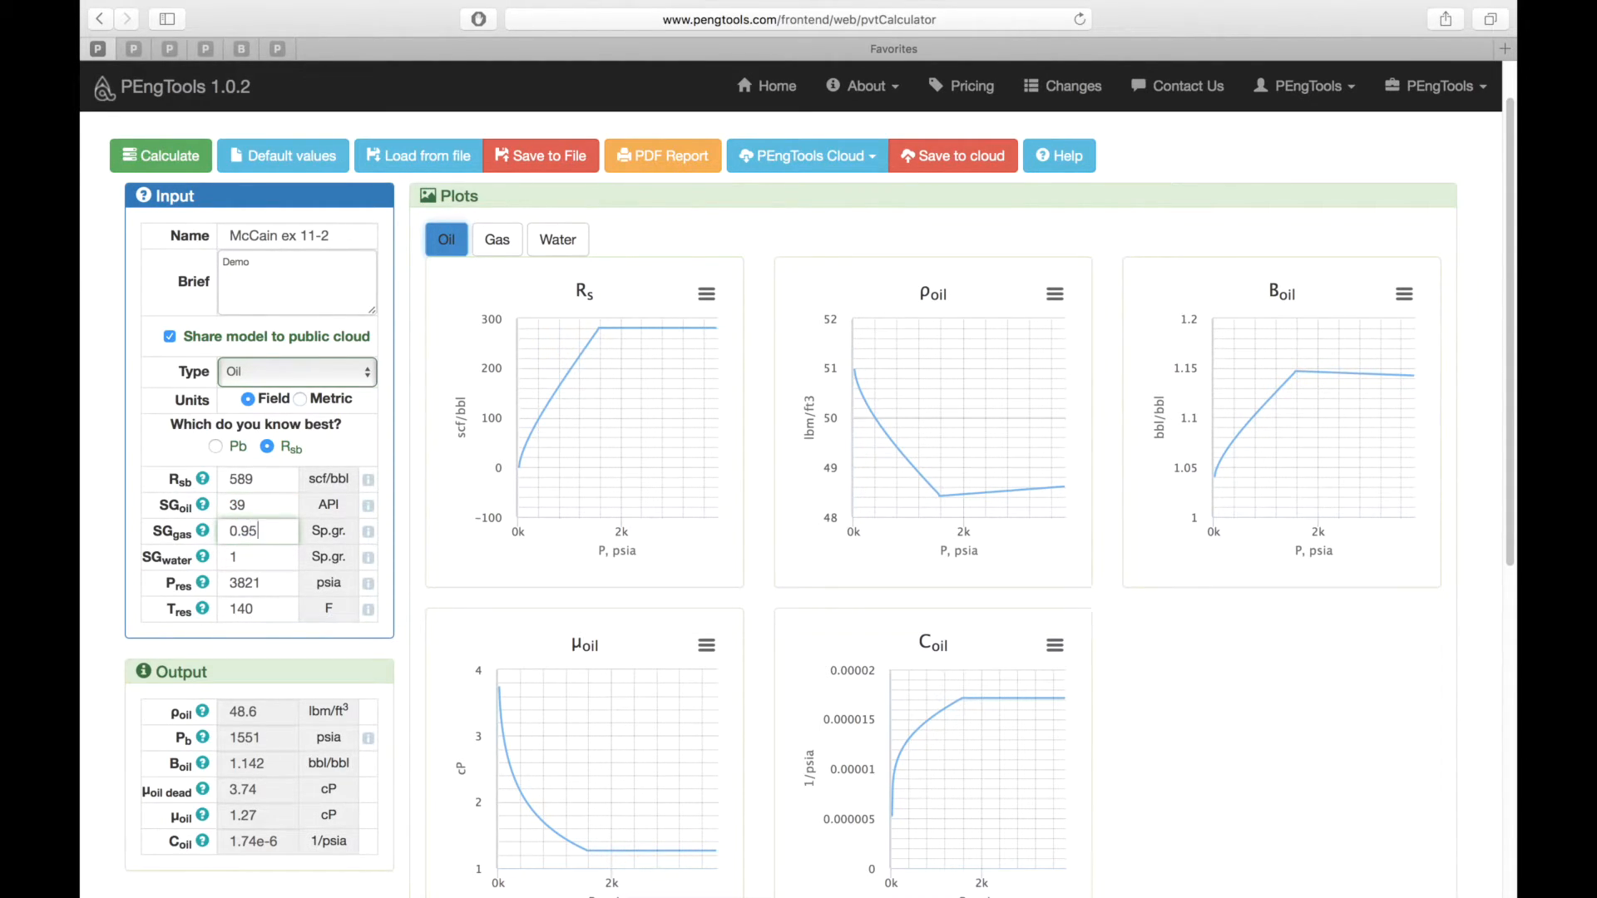
Step: Set the reservoir pressure to 3000 psia and reservoir temperature to 250 F, and calculate the PVT properties
{"action": "left_click", "coordinate": [273, 557]}
{"action": "left_click", "coordinate": [277, 580]}
{"action": "left_click_drag", "start_coordinate": [239, 582], "coordinate": [294, 583]}
{"action": "type", "text": "000"}
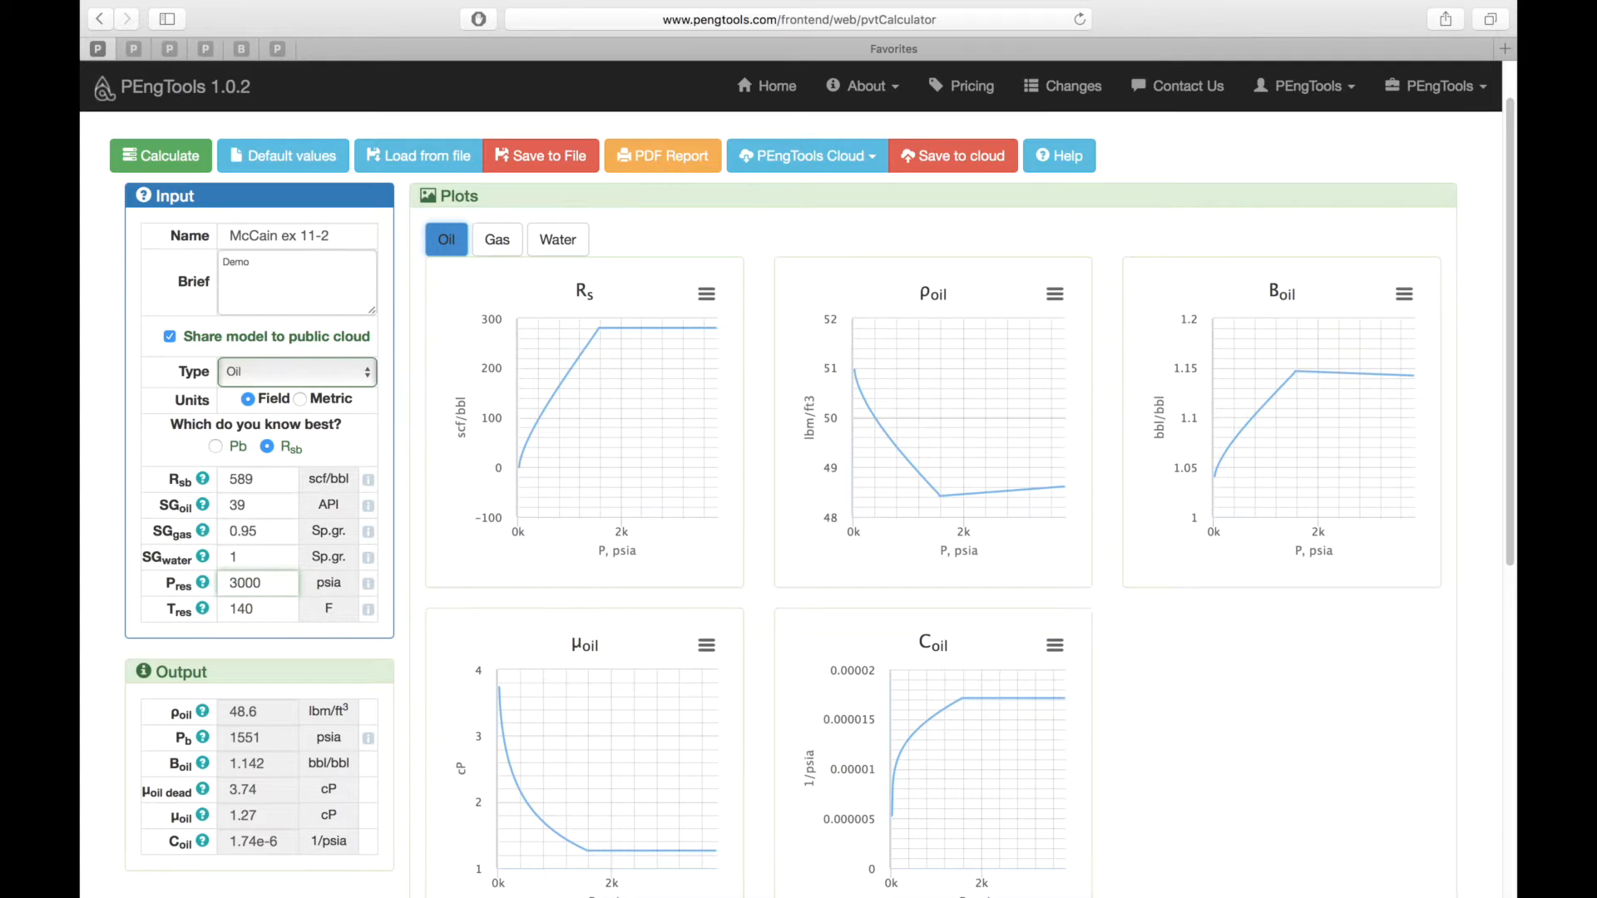
{"action": "key", "text": "Tab"}
{"action": "type", "text": "25"}
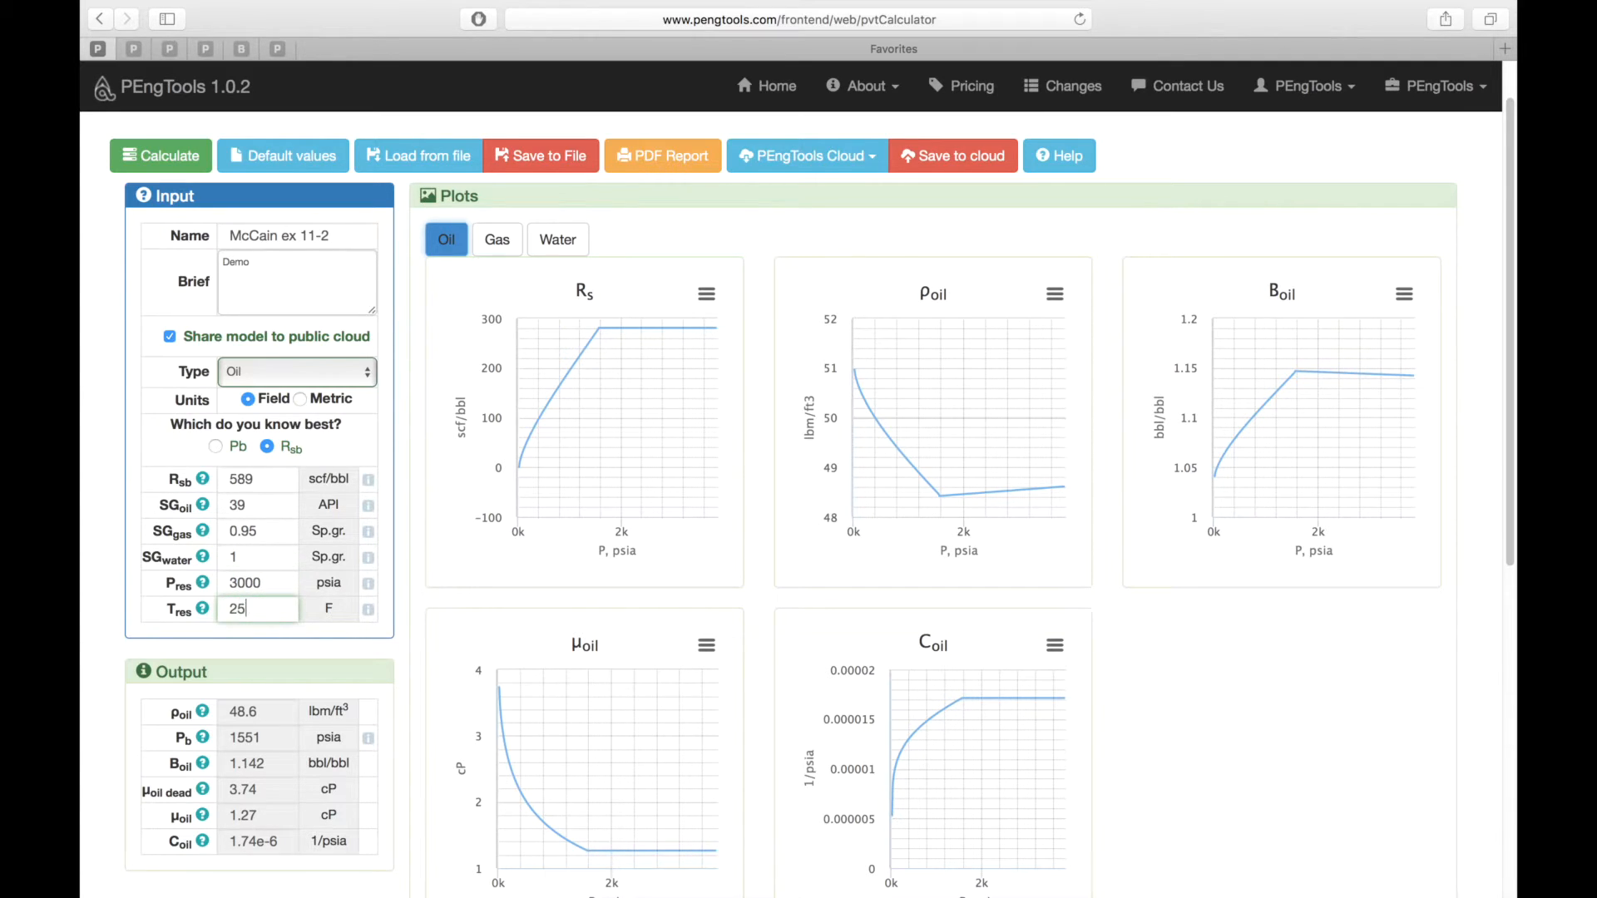
{"action": "type", "text": "0"}
{"action": "left_click", "coordinate": [171, 158]}
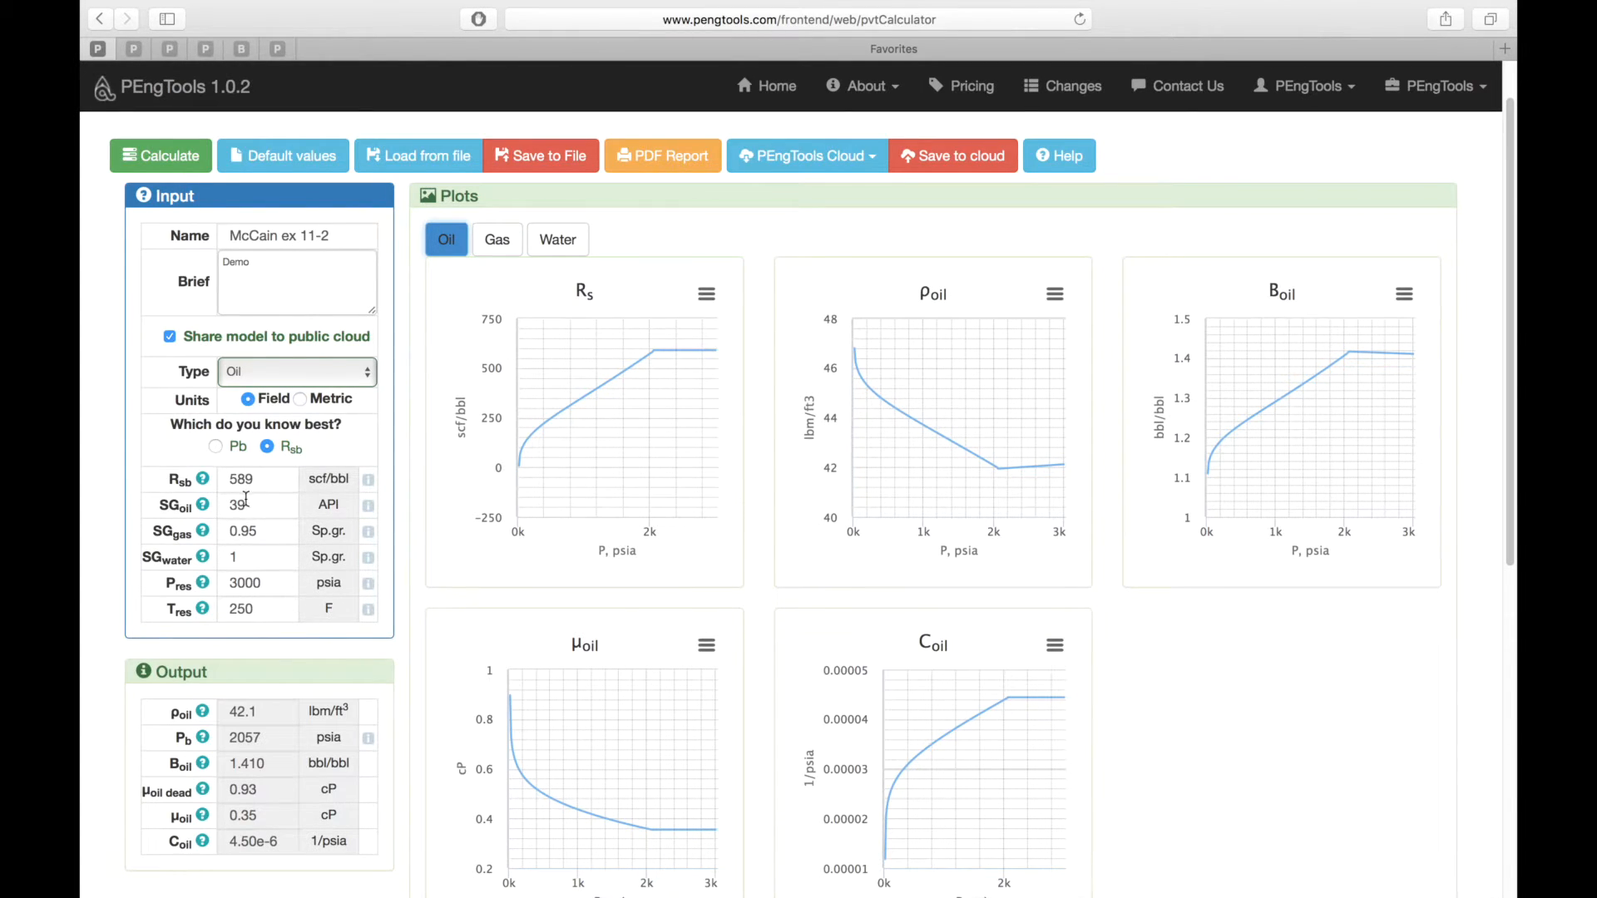
Step: Examine the calculated bubble-point pressure, the other oil outputs, the property plots and the results table
{"action": "scroll", "coordinate": [237, 735], "scroll_direction": "down", "scroll_amount": 1}
{"action": "left_click", "coordinate": [242, 727]}
{"action": "double_click", "coordinate": [243, 727]}
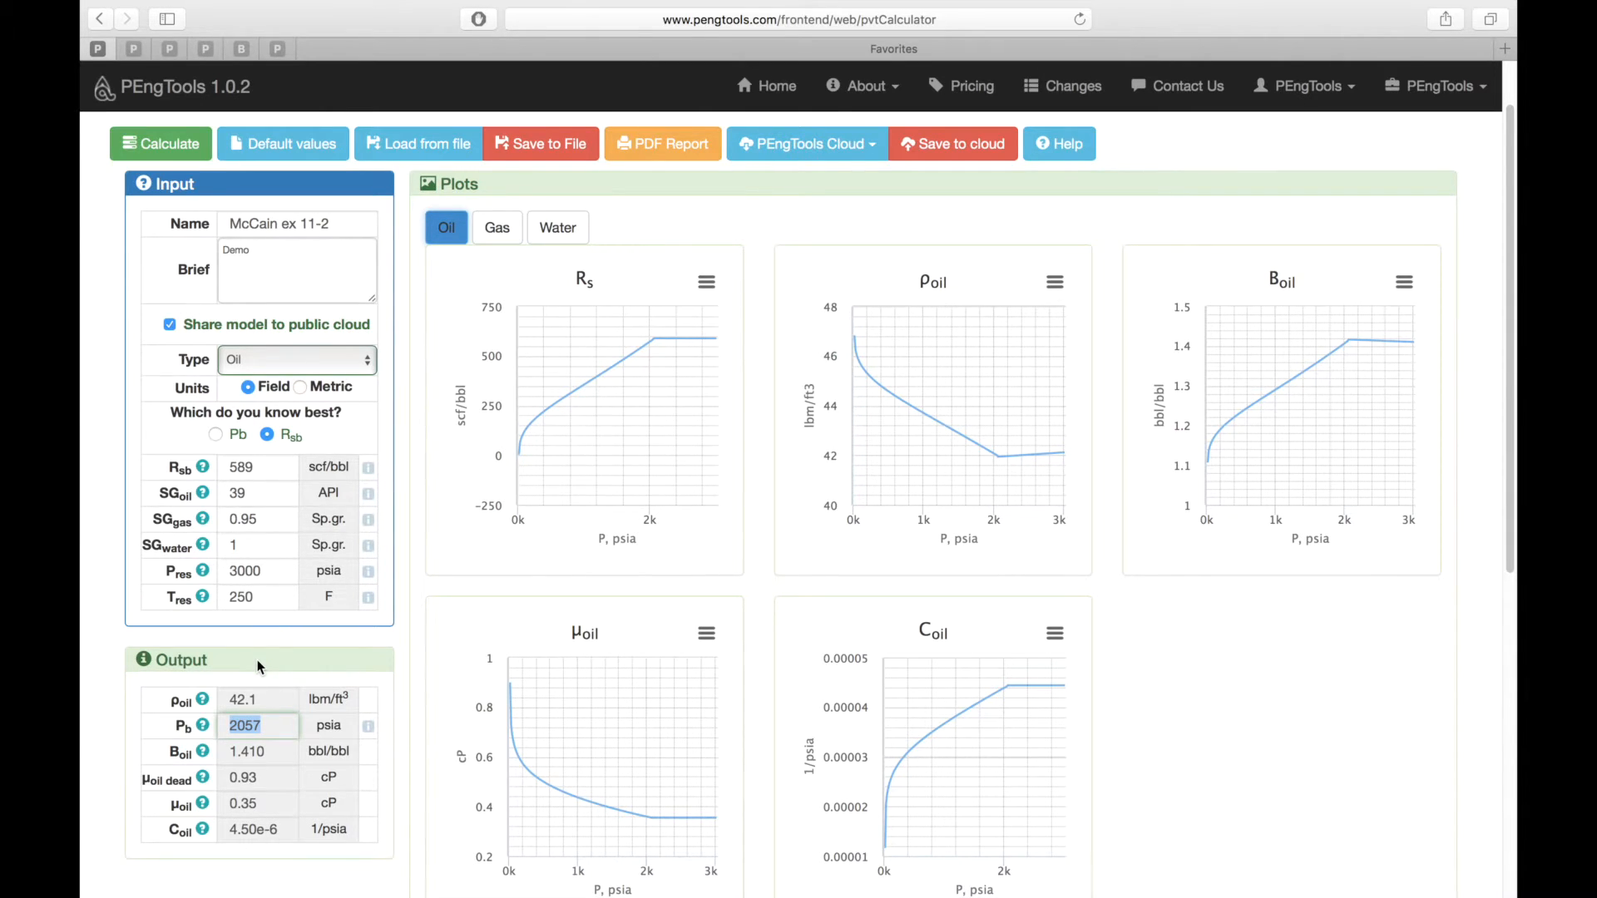
{"action": "scroll", "coordinate": [260, 691], "scroll_direction": "down", "scroll_amount": 2}
{"action": "mouse_move", "coordinate": [210, 642]}
{"action": "mouse_move", "coordinate": [208, 675]}
{"action": "mouse_move", "coordinate": [209, 704]}
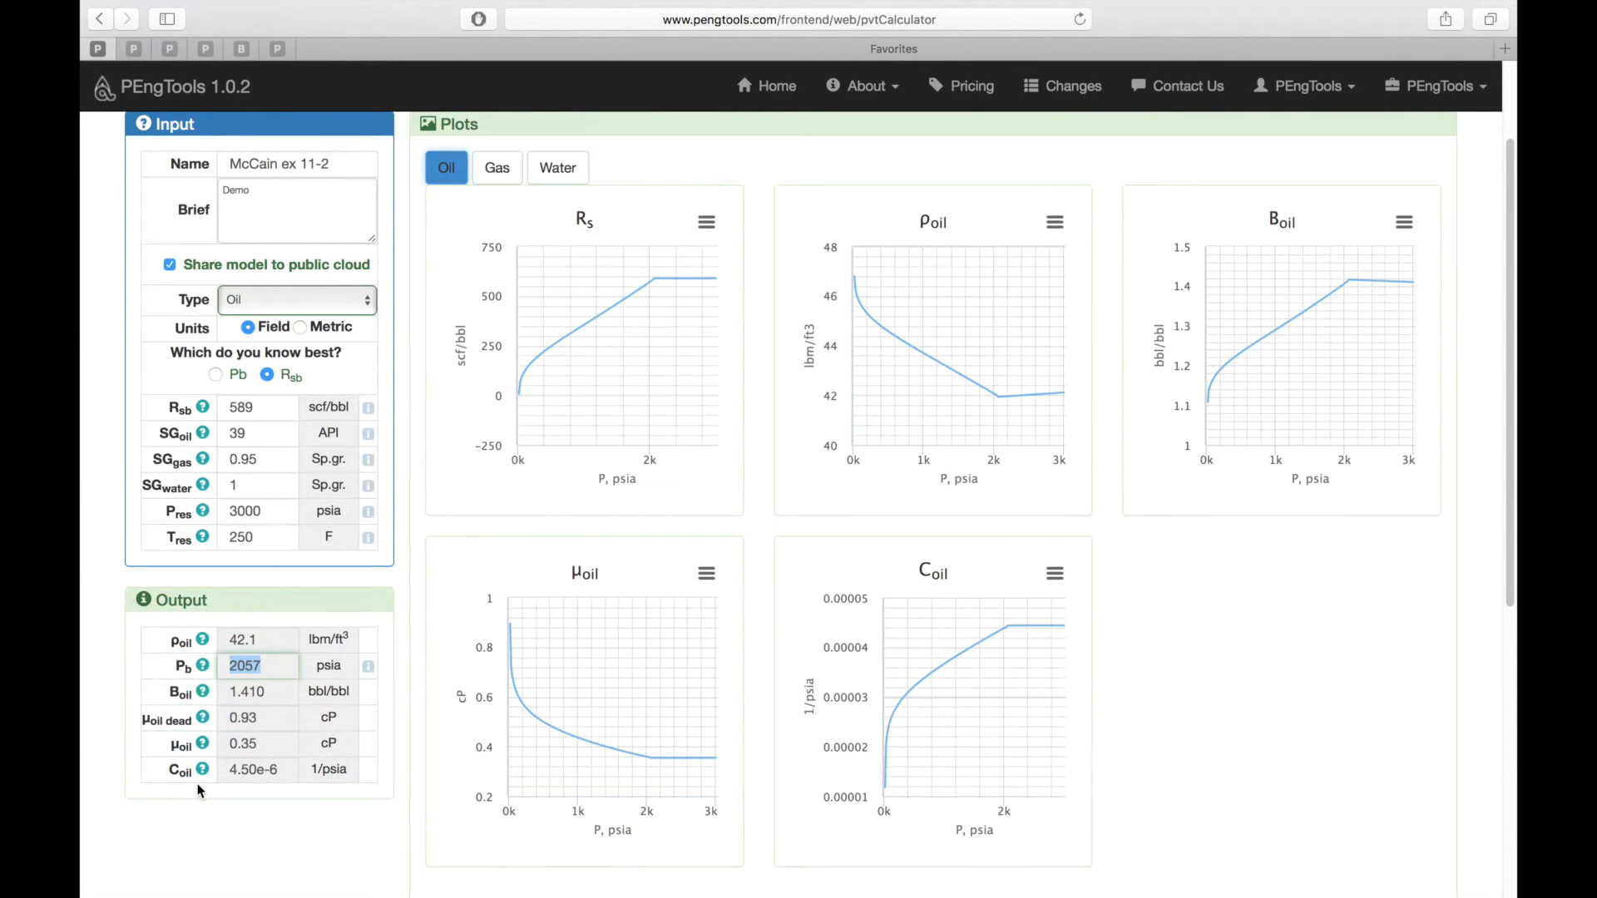
{"action": "mouse_move", "coordinate": [205, 776]}
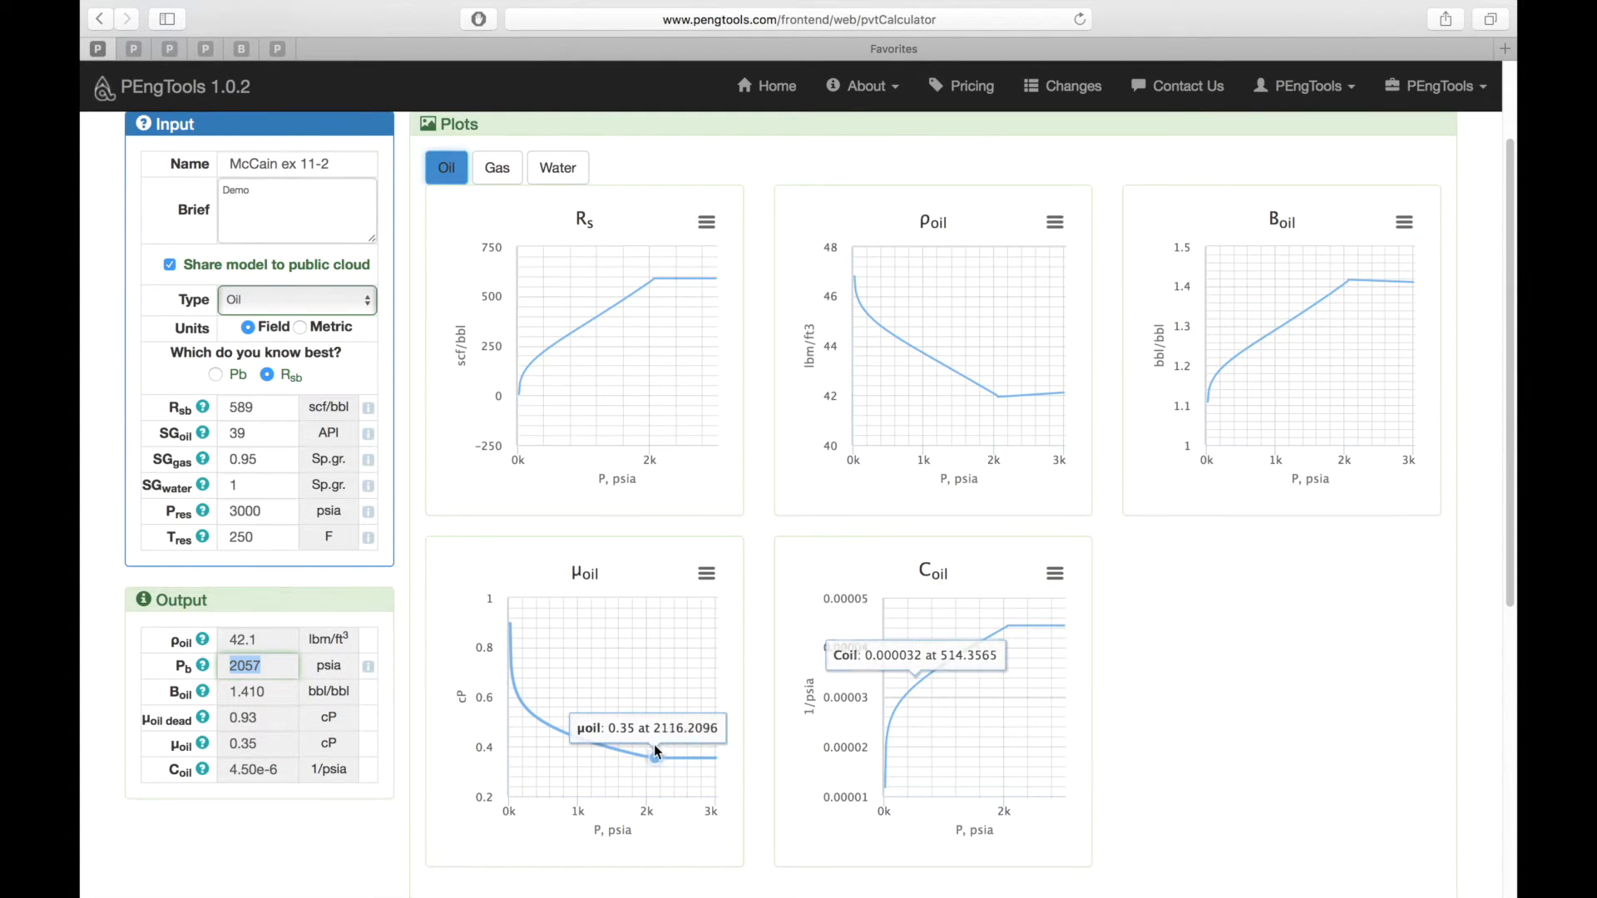
{"action": "left_click", "coordinate": [707, 224]}
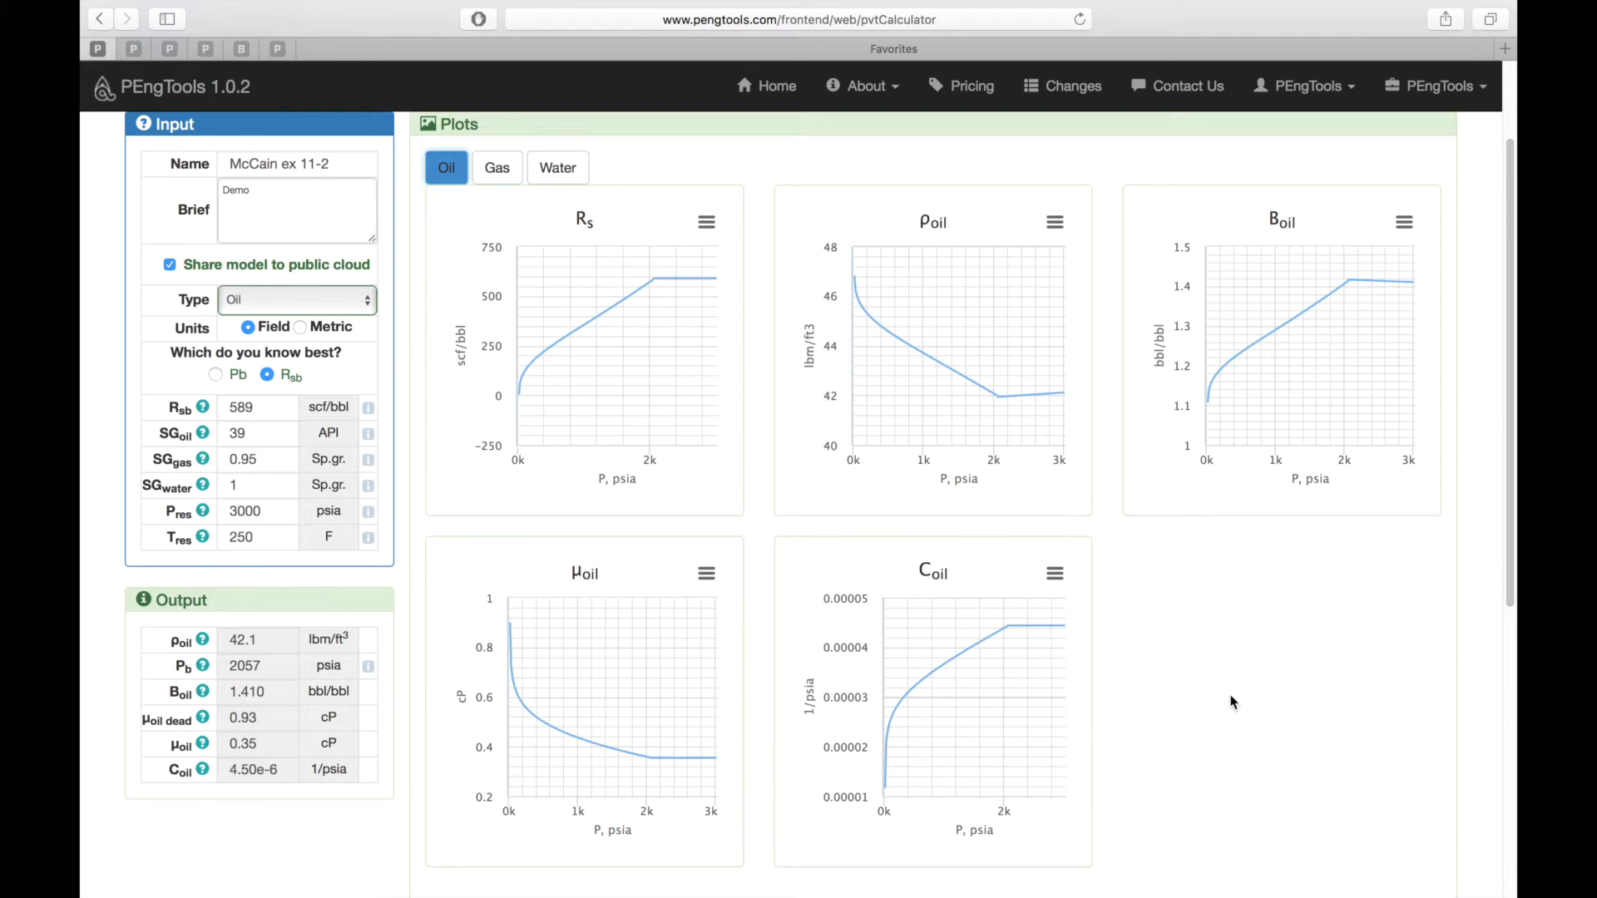
{"action": "scroll", "coordinate": [1231, 703], "scroll_direction": "down", "scroll_amount": 6}
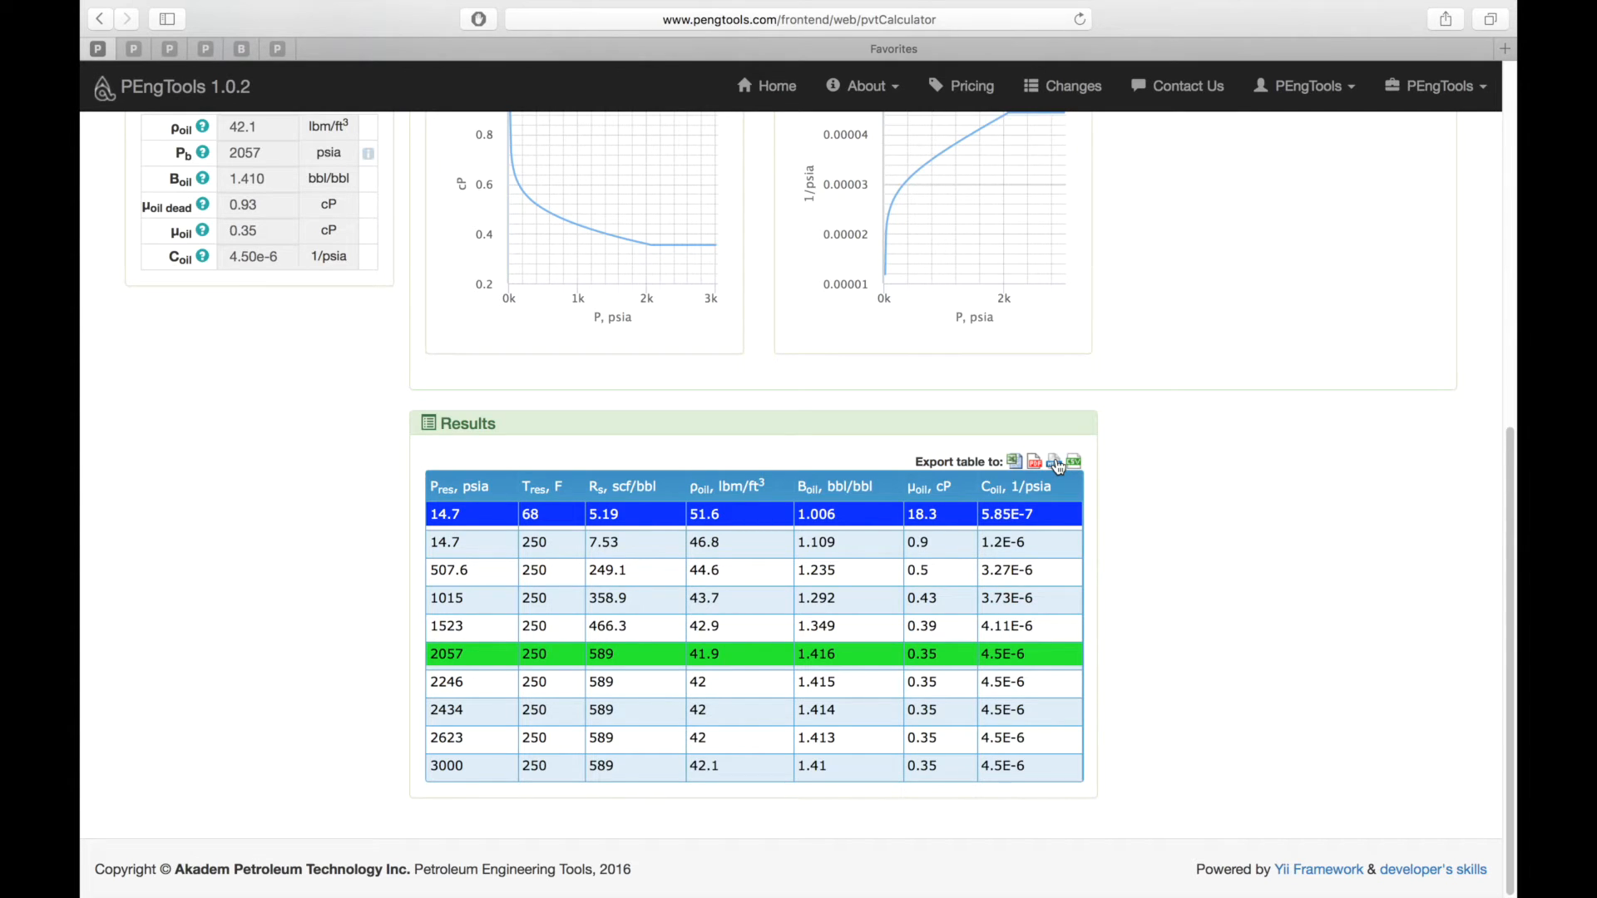
Step: Save the PVT model to a text file, view its contents in TextEdit and return to the calculator
{"action": "scroll", "coordinate": [922, 603], "scroll_direction": "up", "scroll_amount": 10}
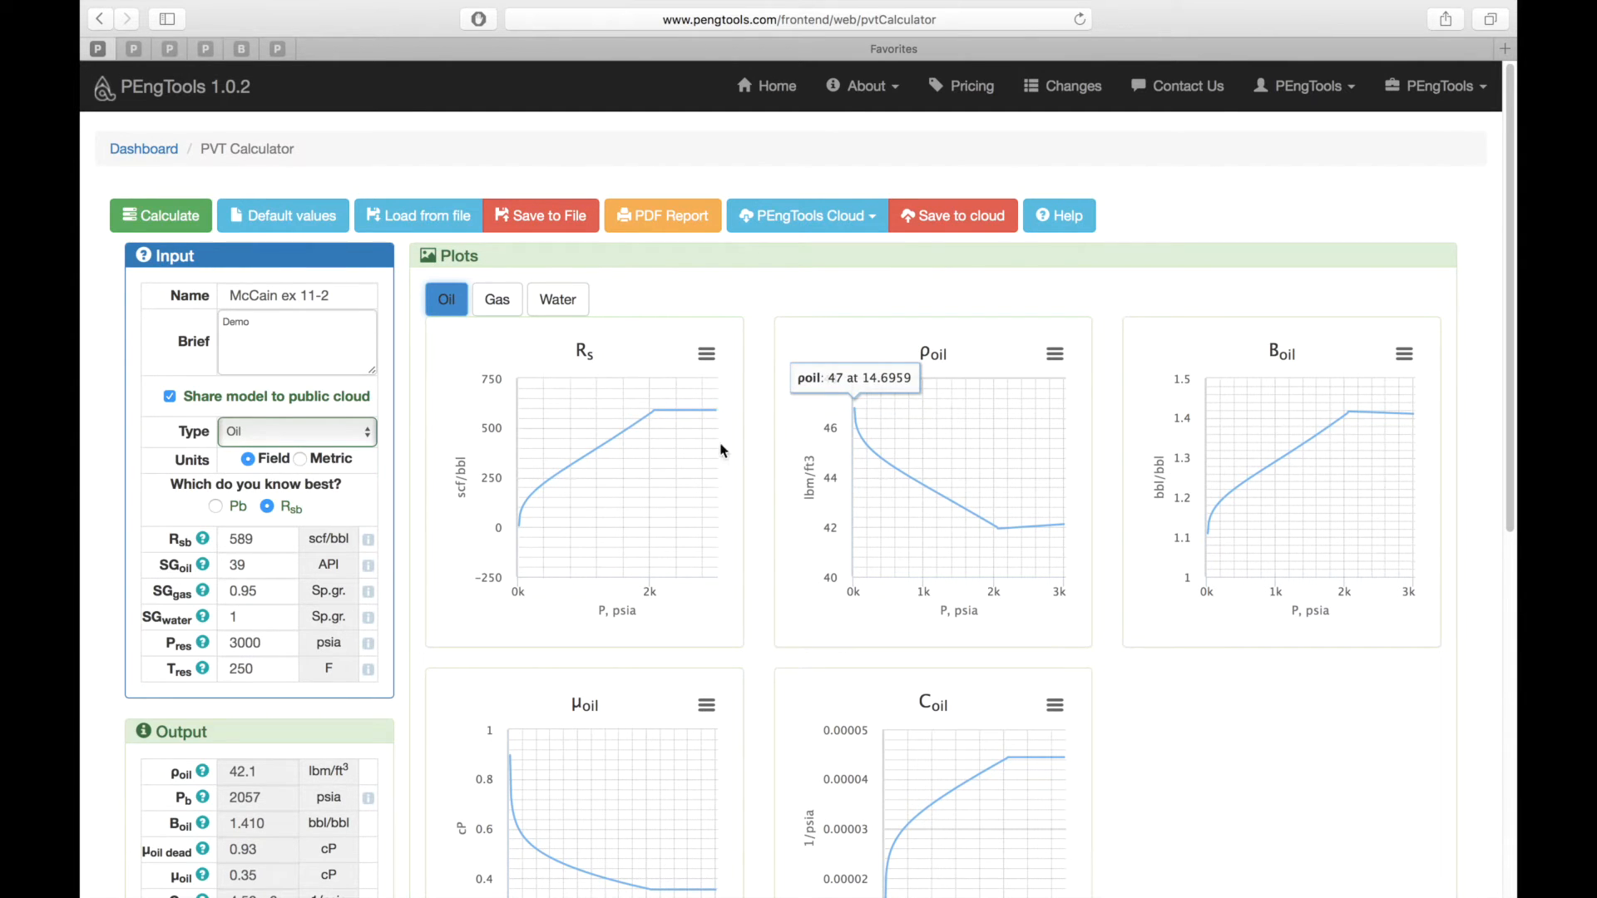
{"action": "left_click", "coordinate": [531, 220]}
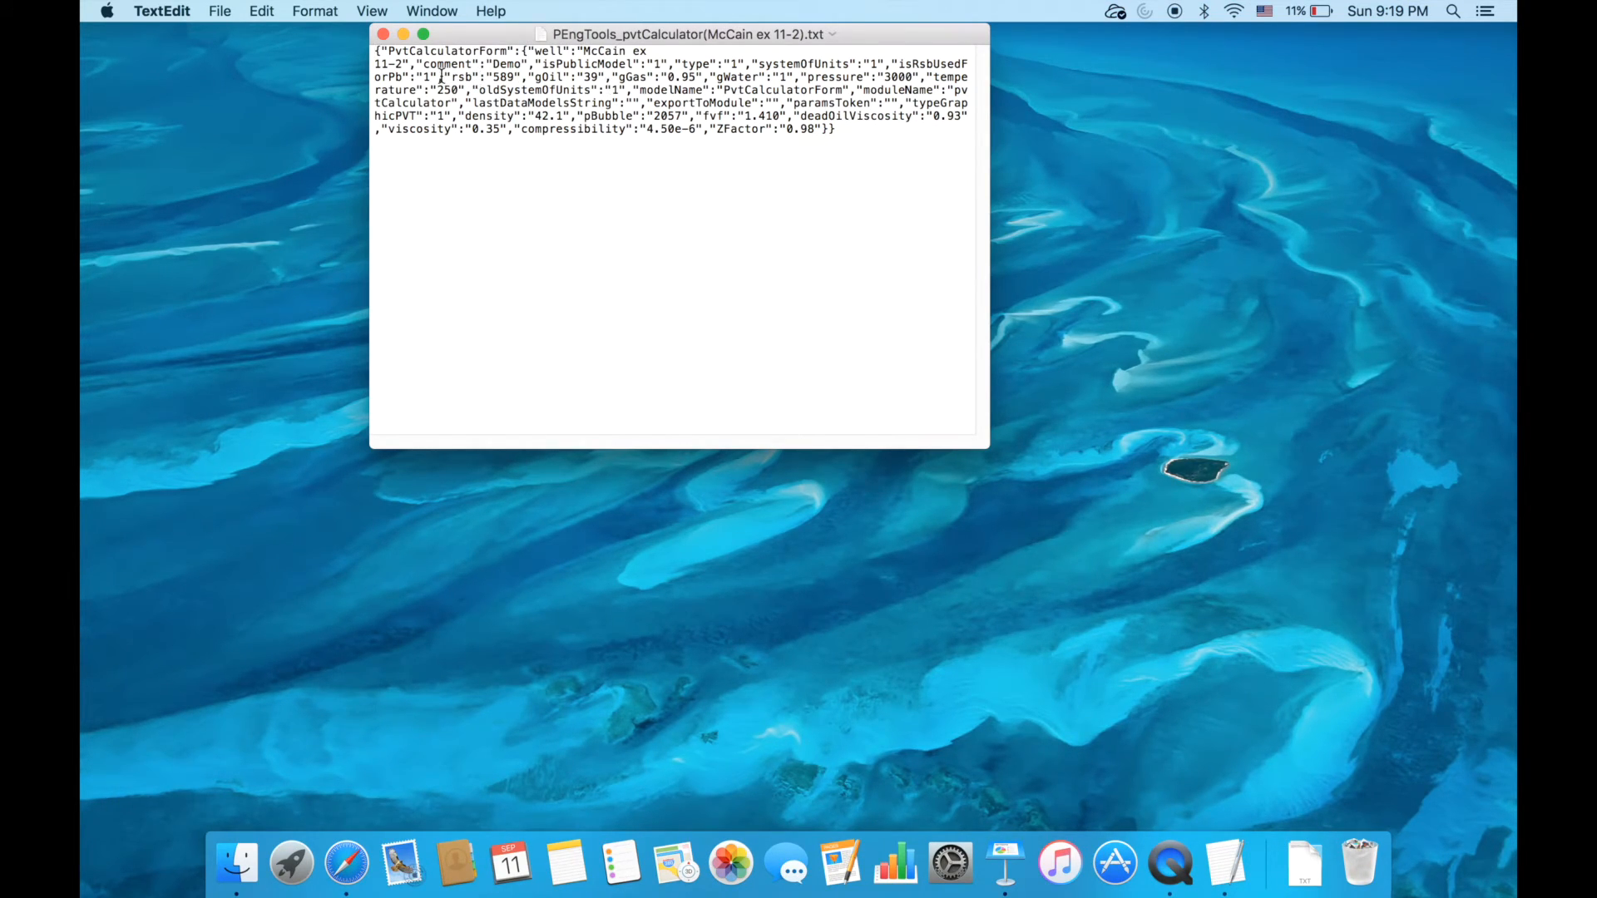
{"action": "key", "text": "ctrl+Right"}
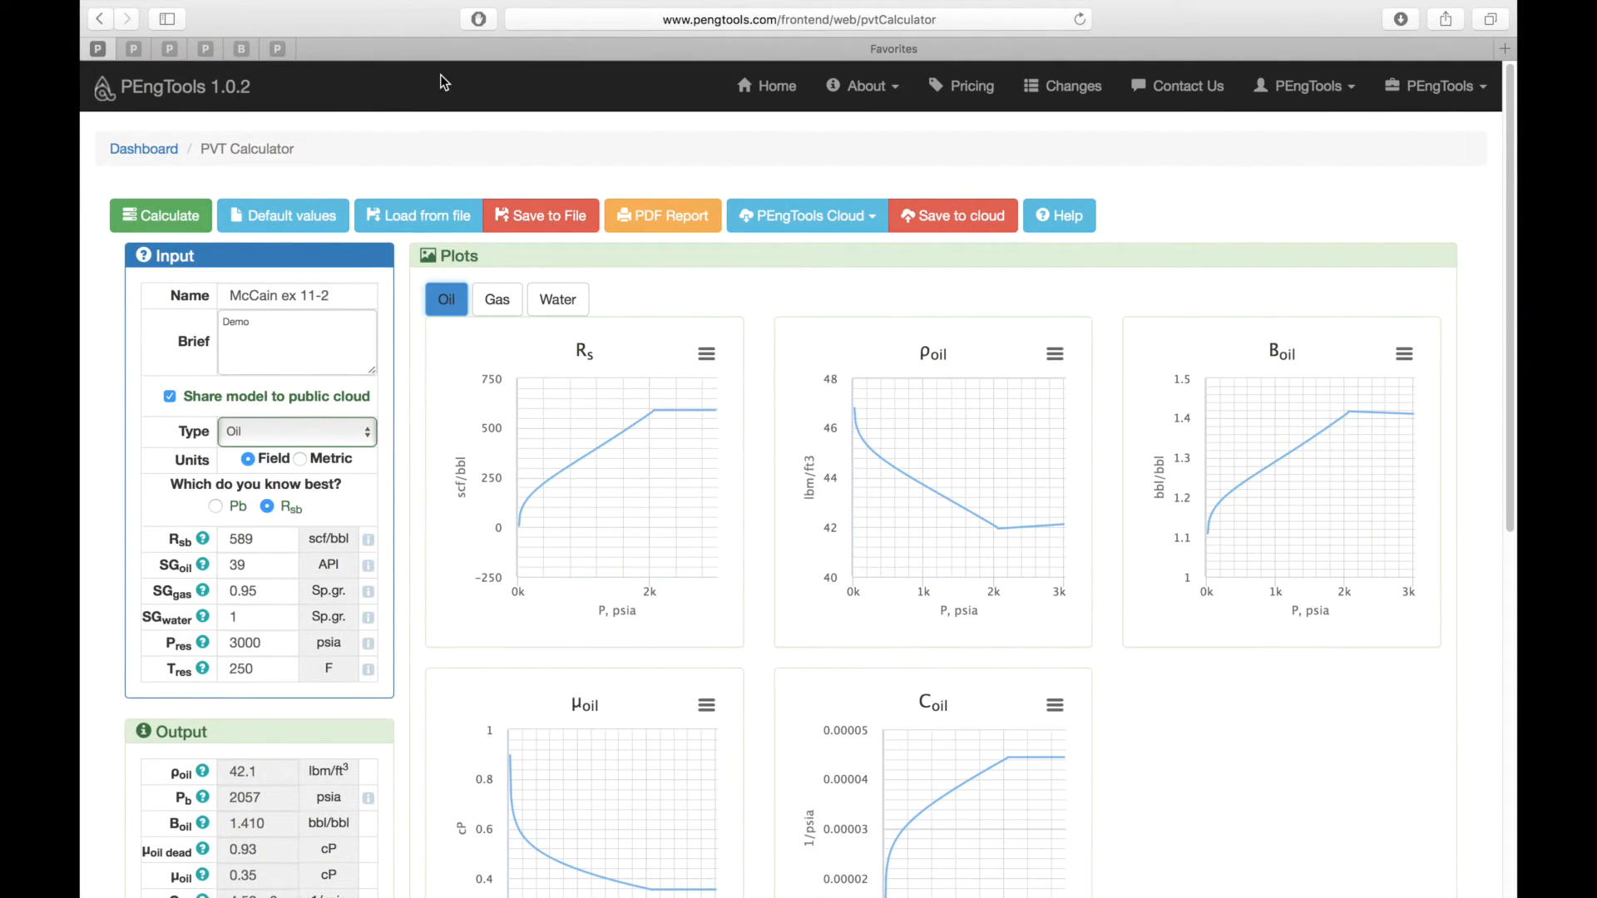
Step: Save the model to the PEngTools cloud and check for it in the list of your own cloud models
{"action": "left_click", "coordinate": [940, 223]}
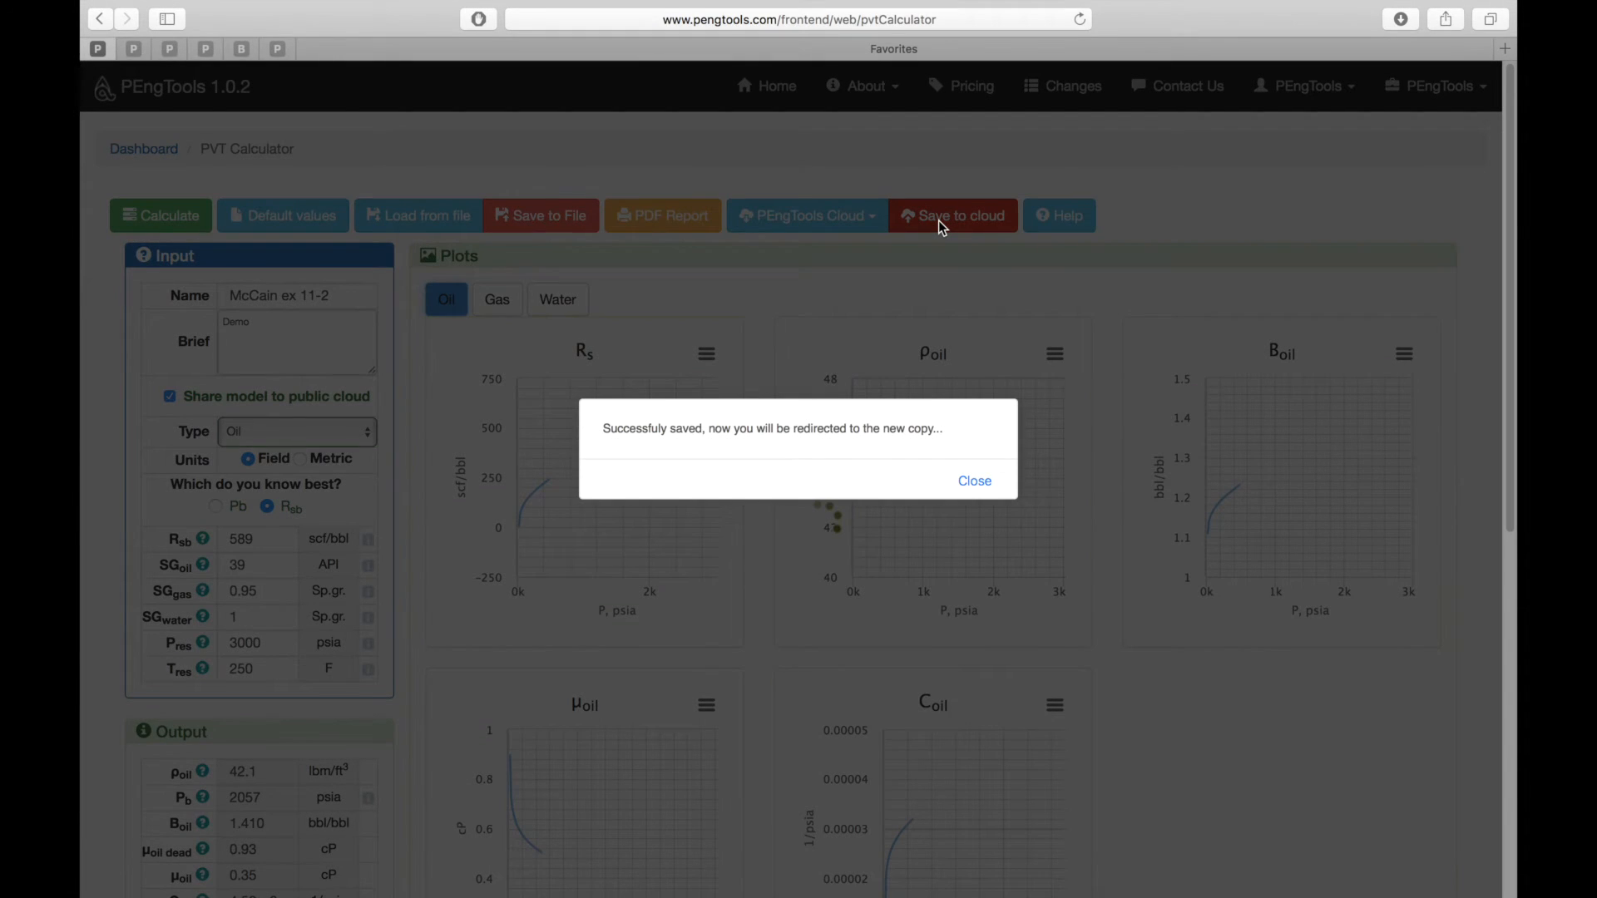
{"action": "left_click", "coordinate": [977, 481]}
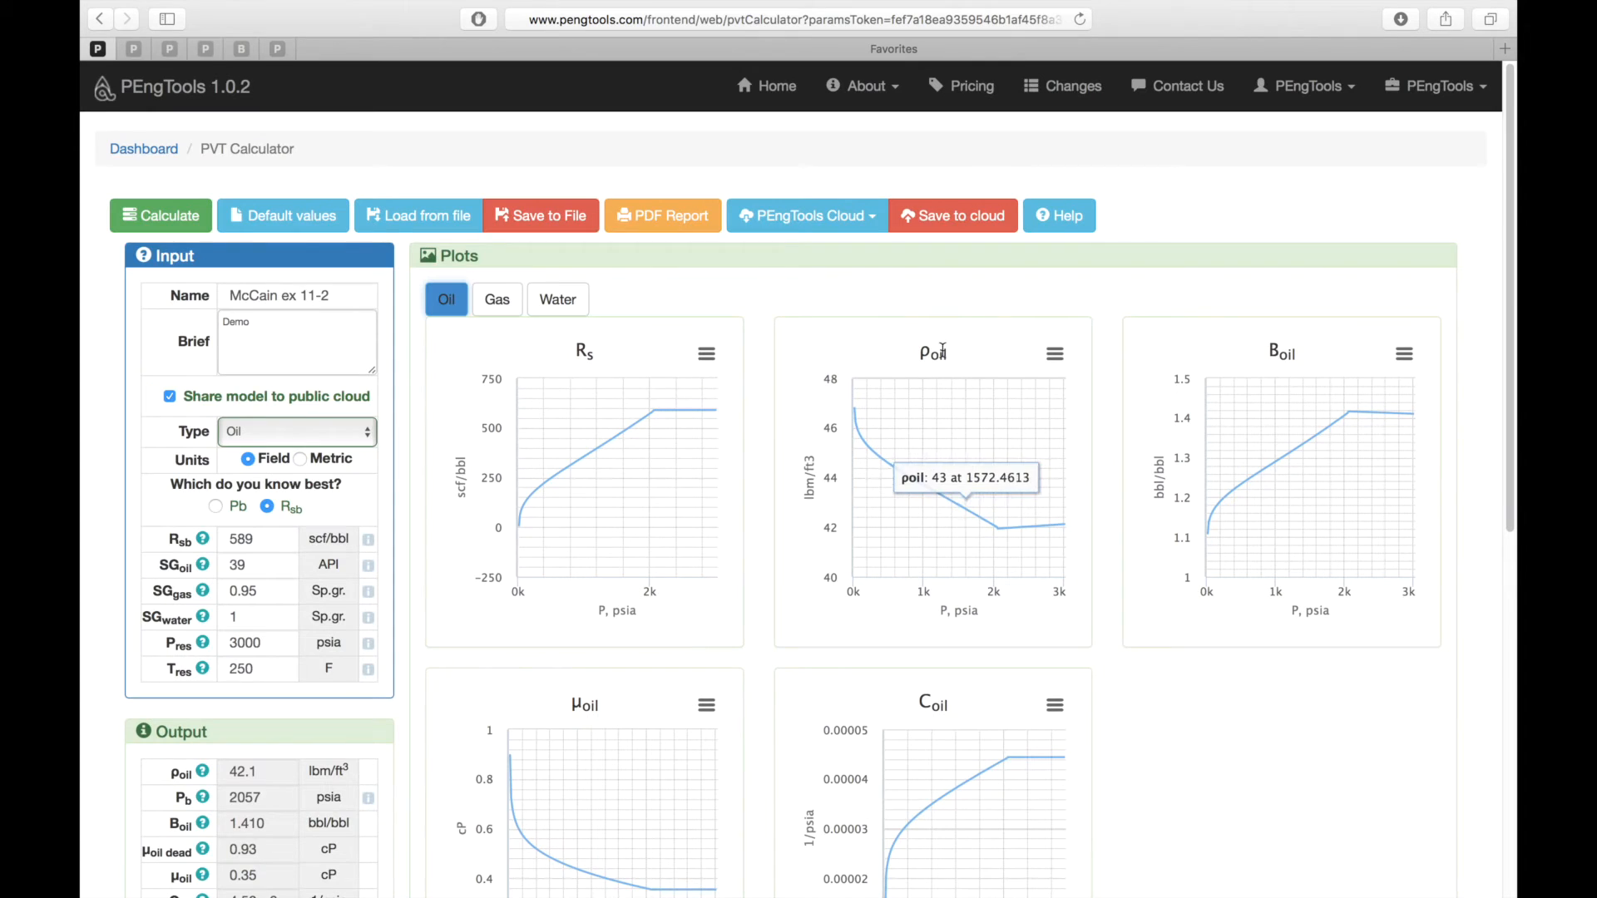
{"action": "left_click", "coordinate": [857, 231]}
{"action": "left_click", "coordinate": [839, 251]}
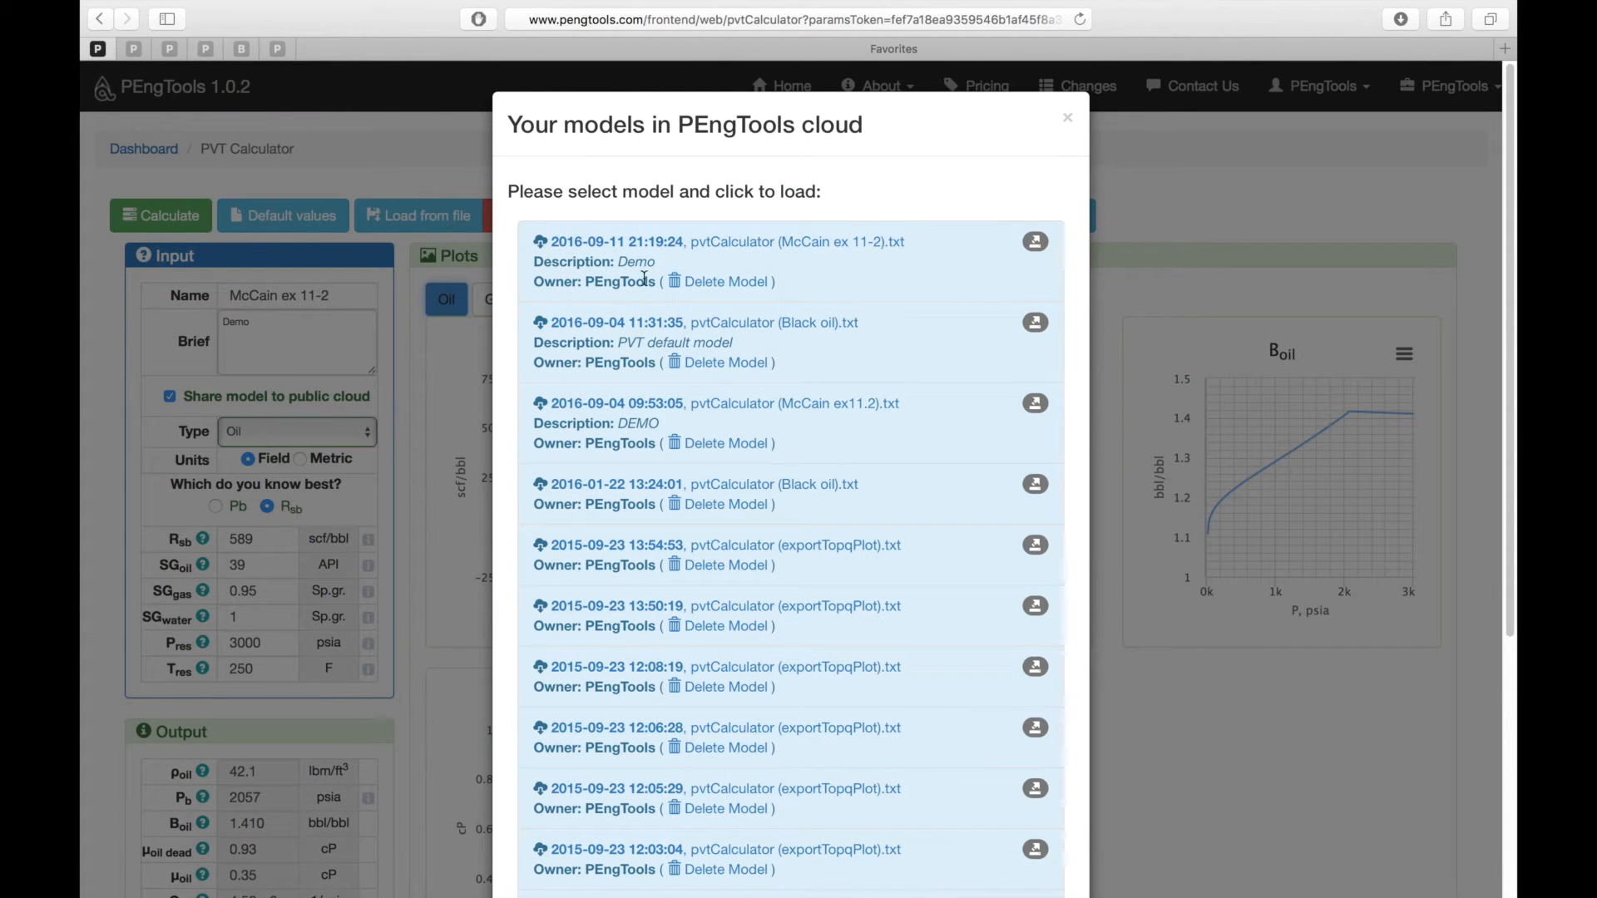
{"action": "left_click", "coordinate": [1069, 121]}
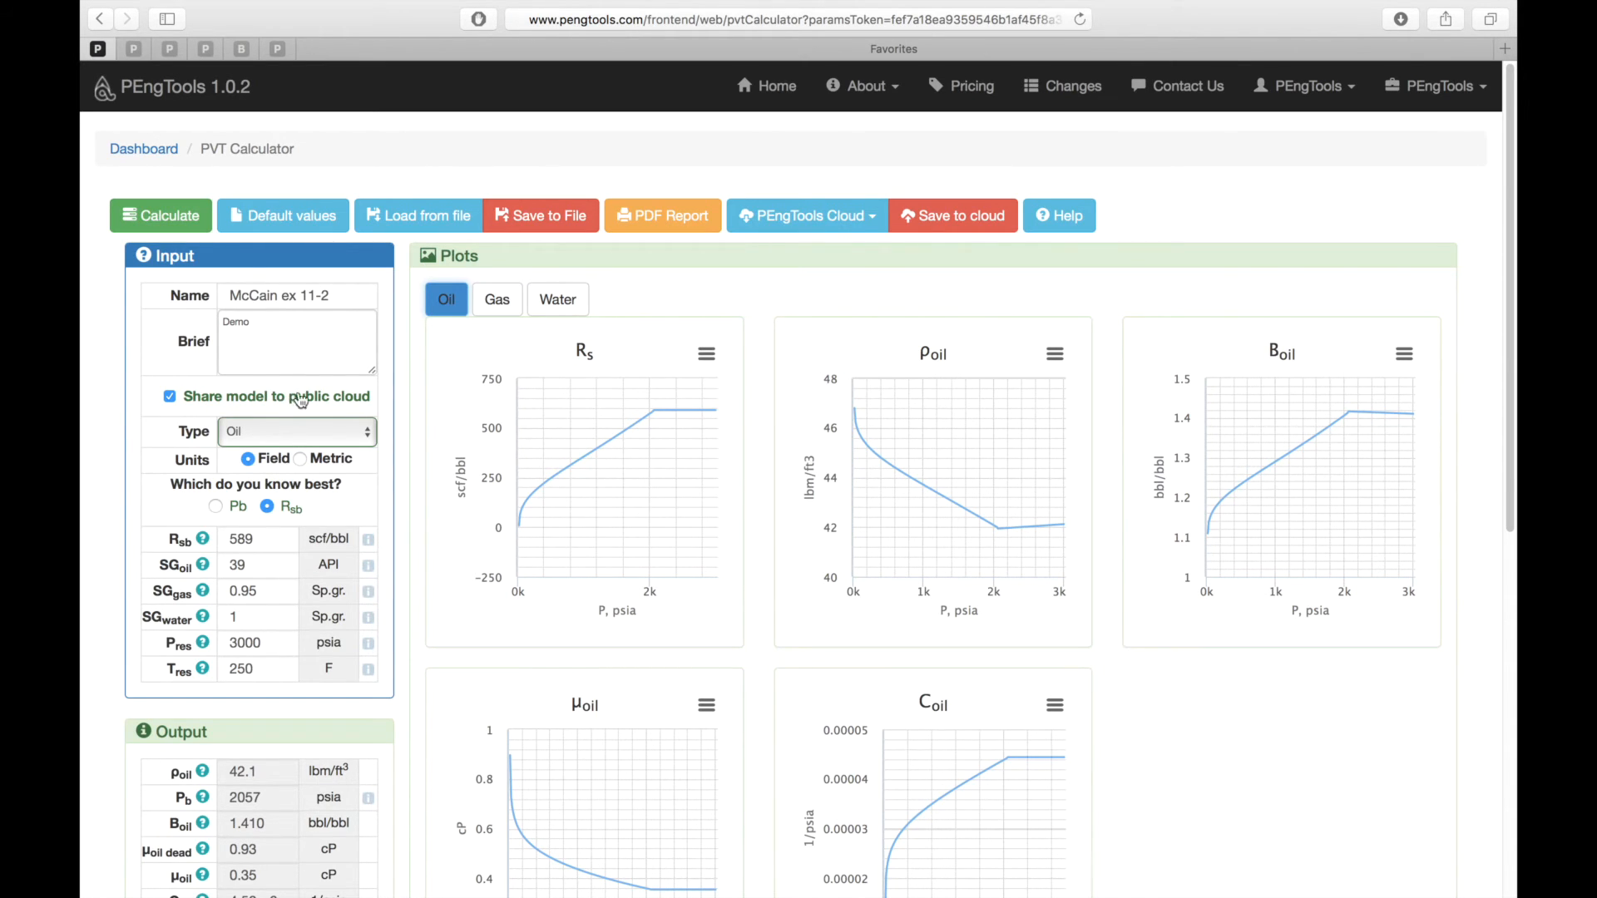
Step: Check for the model in the list of shared models in the PEngTools cloud, and close the list
{"action": "left_click", "coordinate": [840, 221]}
{"action": "left_click", "coordinate": [801, 279]}
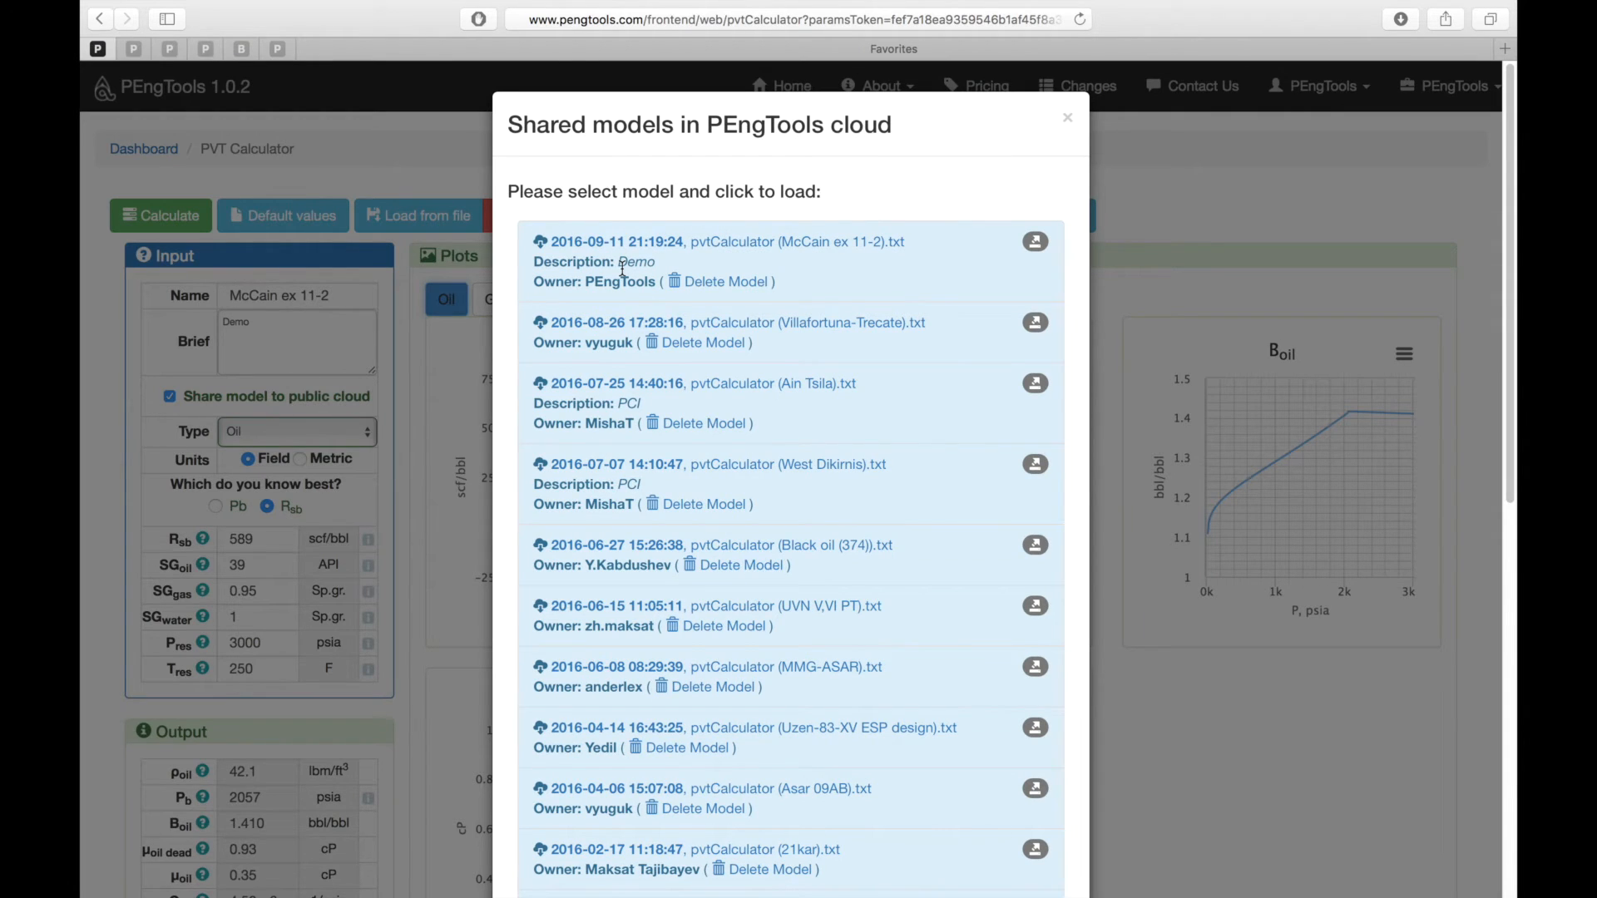
{"action": "left_click", "coordinate": [1069, 122]}
Step: Select the saved model's web address and look at the browser's options for sharing the page
{"action": "left_click", "coordinate": [959, 23]}
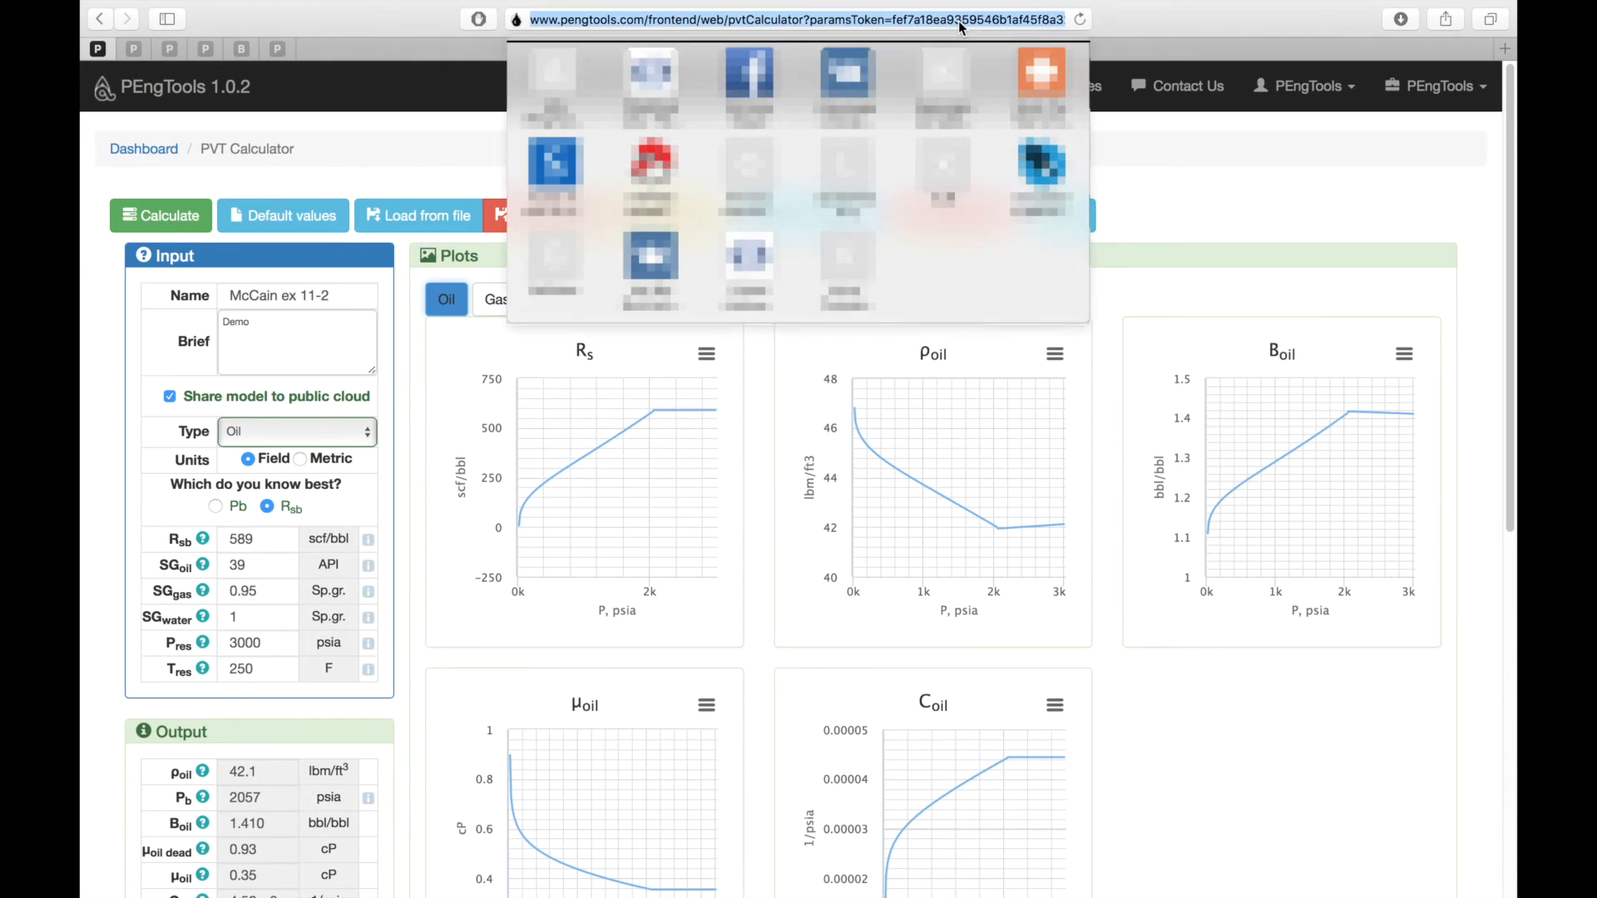
{"action": "left_click", "coordinate": [1444, 22]}
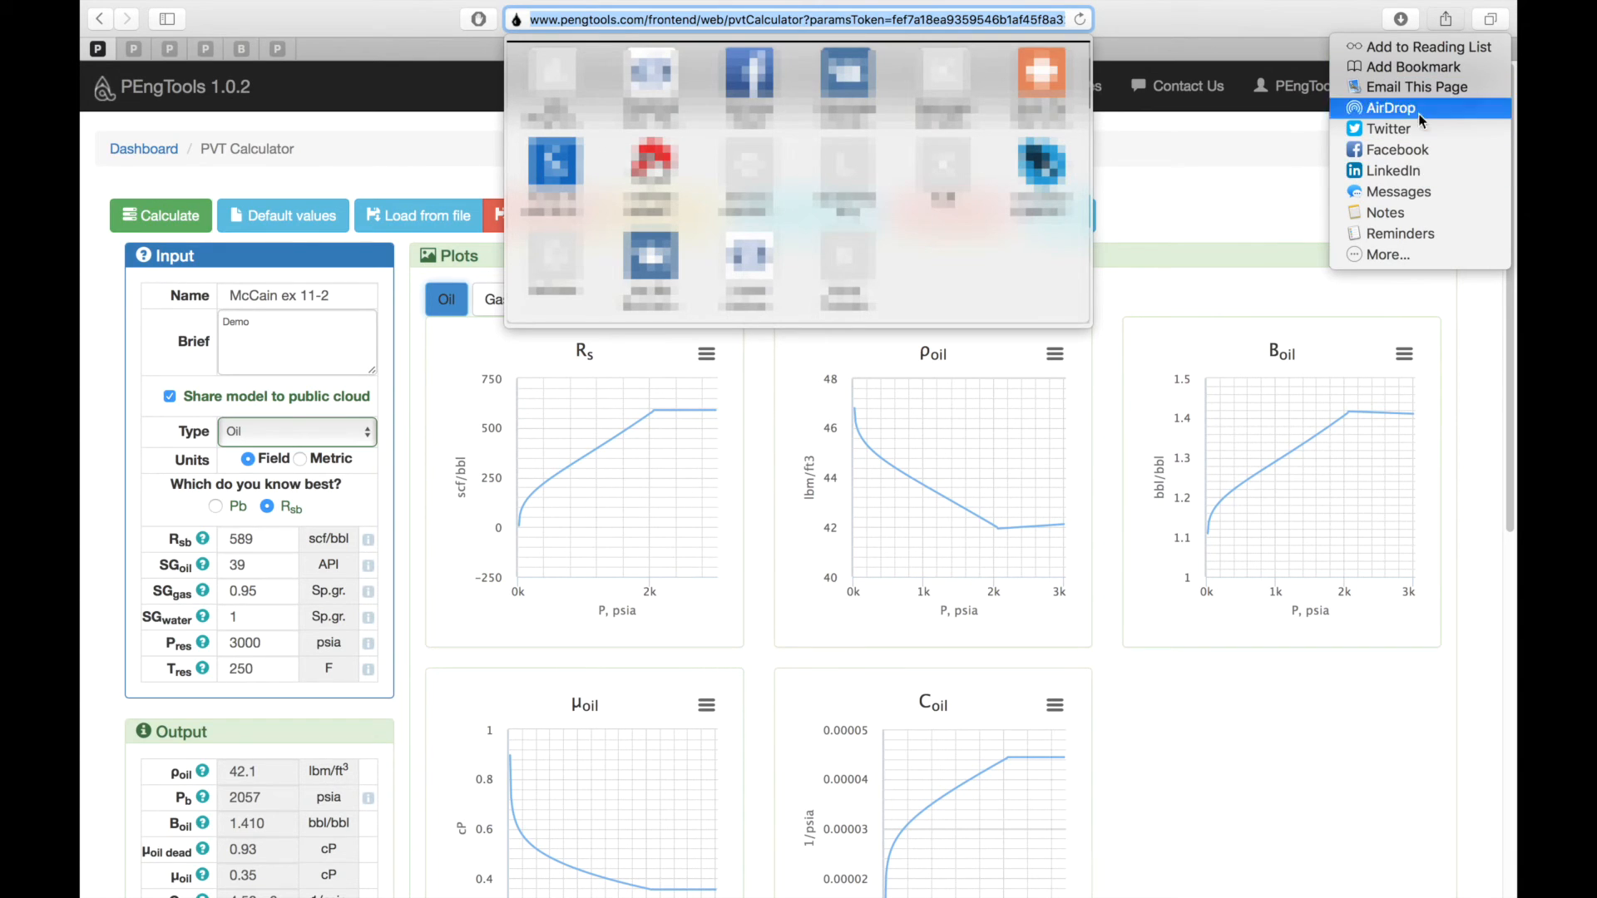
{"action": "left_click", "coordinate": [1175, 214]}
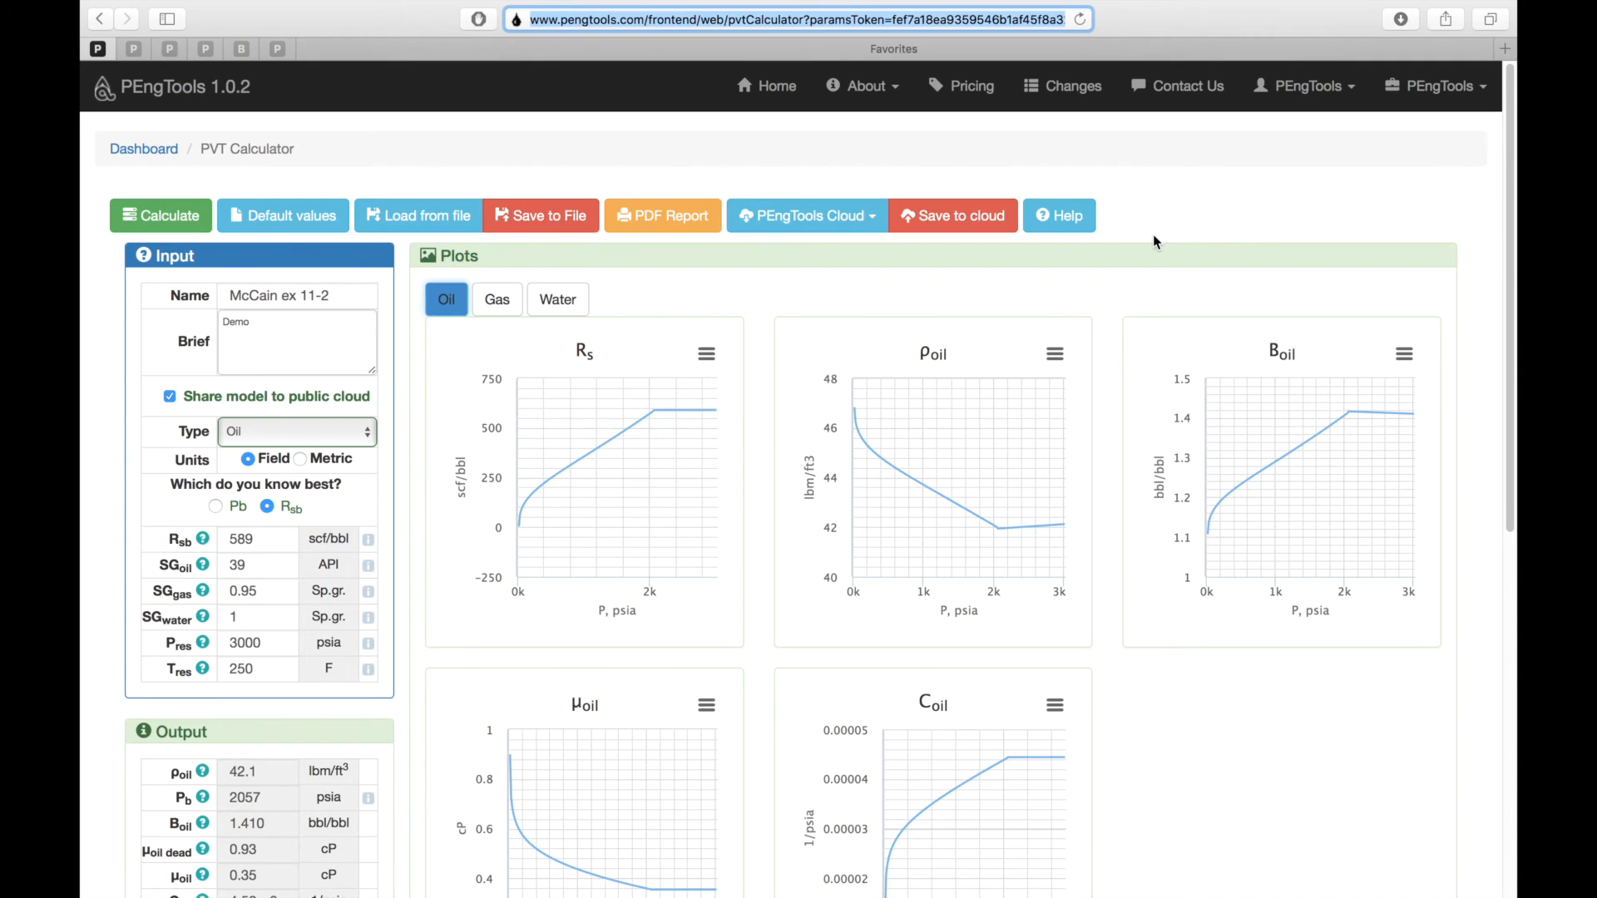
Step: Generate the PDF report of the model and review its parameters, correlations, results table and plots in Preview
{"action": "left_click", "coordinate": [656, 221]}
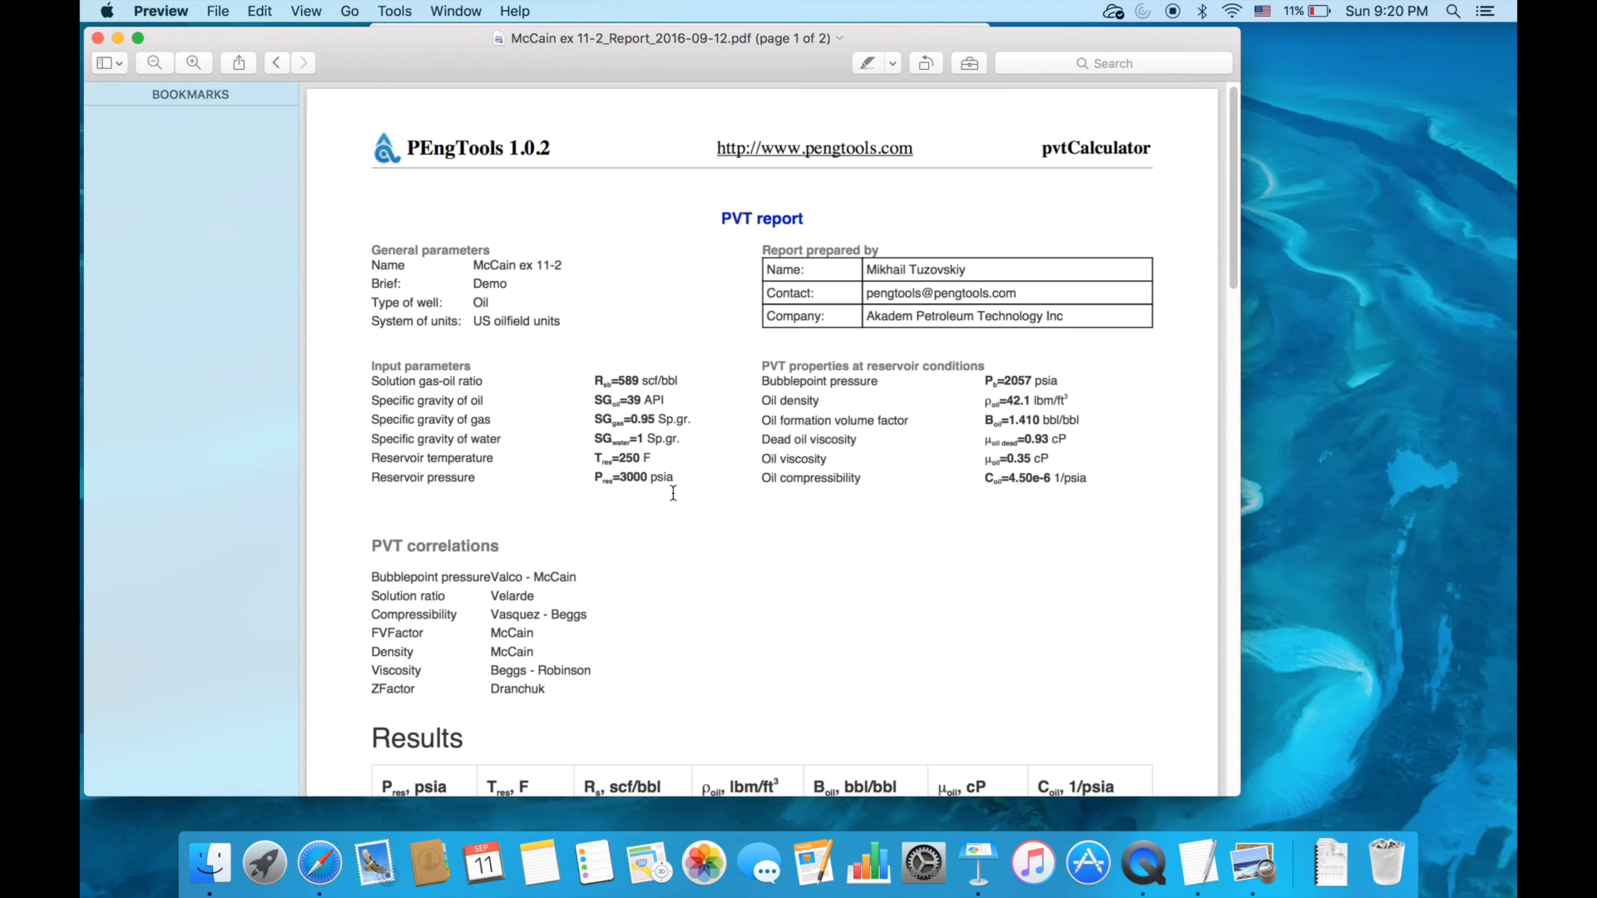
{"action": "scroll", "coordinate": [582, 527], "scroll_direction": "down", "scroll_amount": 1}
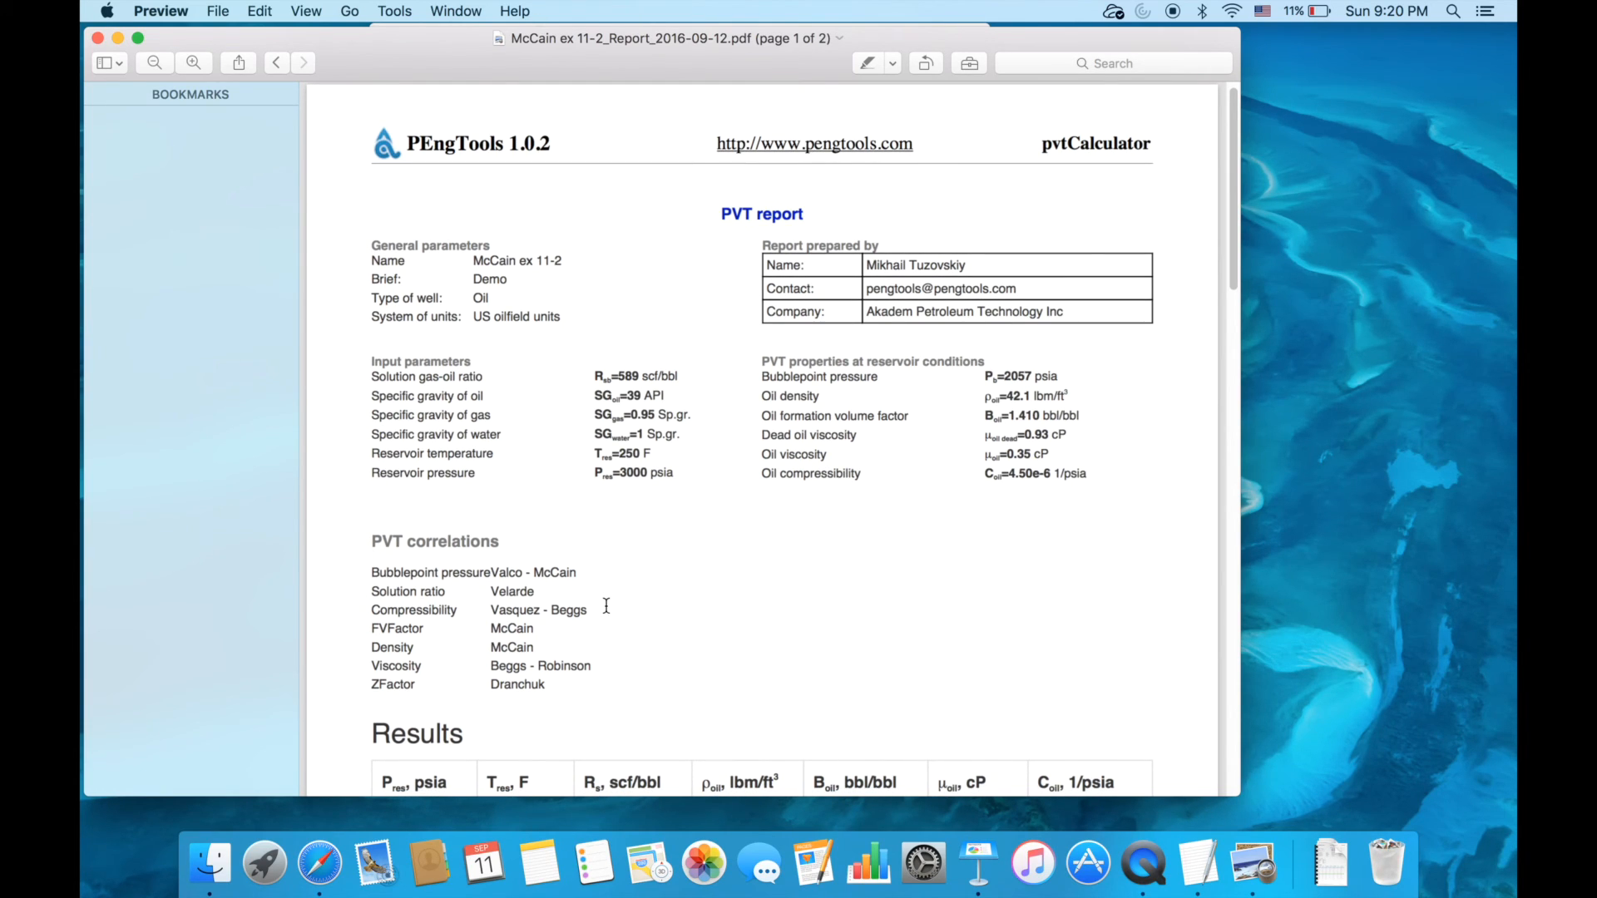
{"action": "scroll", "coordinate": [606, 605], "scroll_direction": "down", "scroll_amount": 6}
{"action": "scroll", "coordinate": [684, 613], "scroll_direction": "down", "scroll_amount": 15}
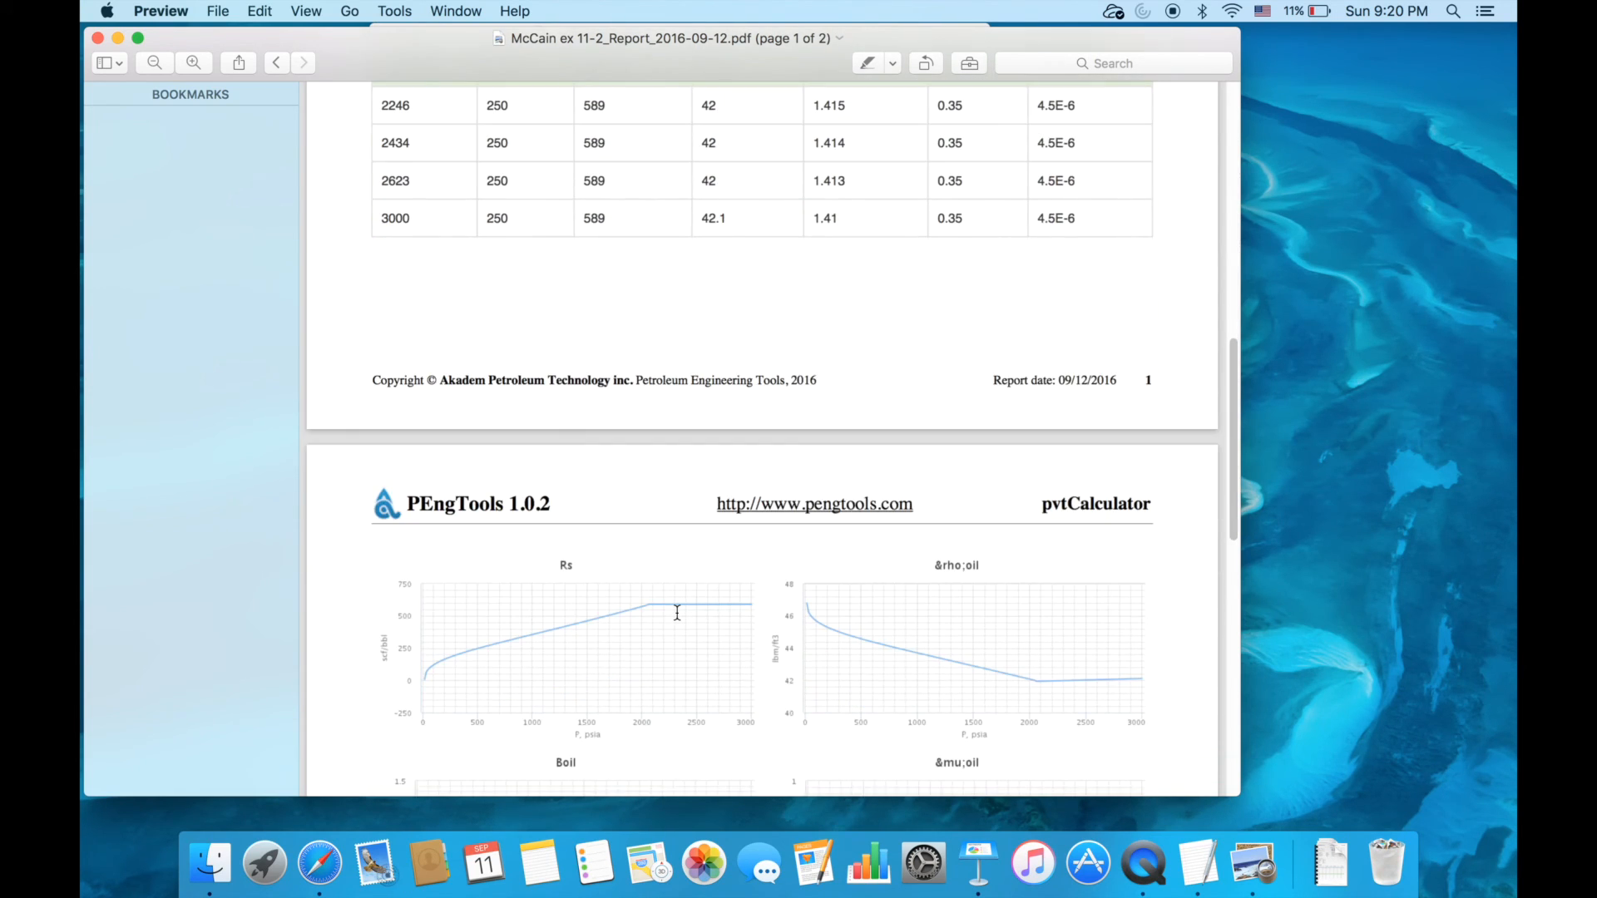
{"action": "scroll", "coordinate": [677, 612], "scroll_direction": "down", "scroll_amount": 1}
{"action": "scroll", "coordinate": [491, 470], "scroll_direction": "down", "scroll_amount": 1}
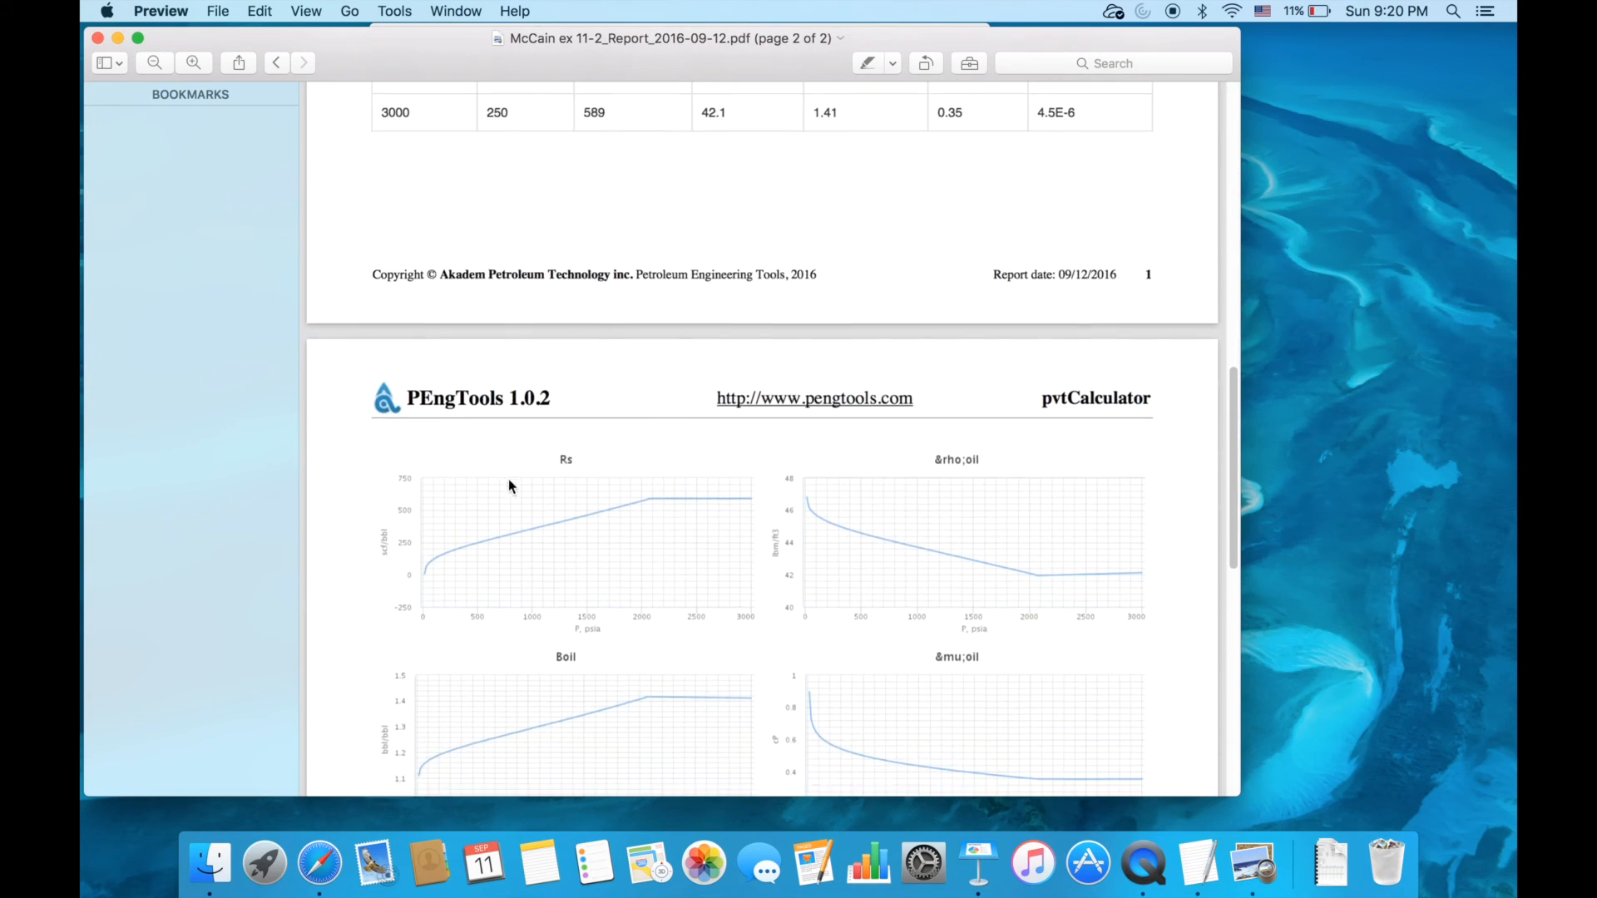
{"action": "scroll", "coordinate": [504, 484], "scroll_direction": "down", "scroll_amount": 4}
Step: Switch back to the calculator in Safari and go to the PEngTools home page
{"action": "key", "text": "super+Tab"}
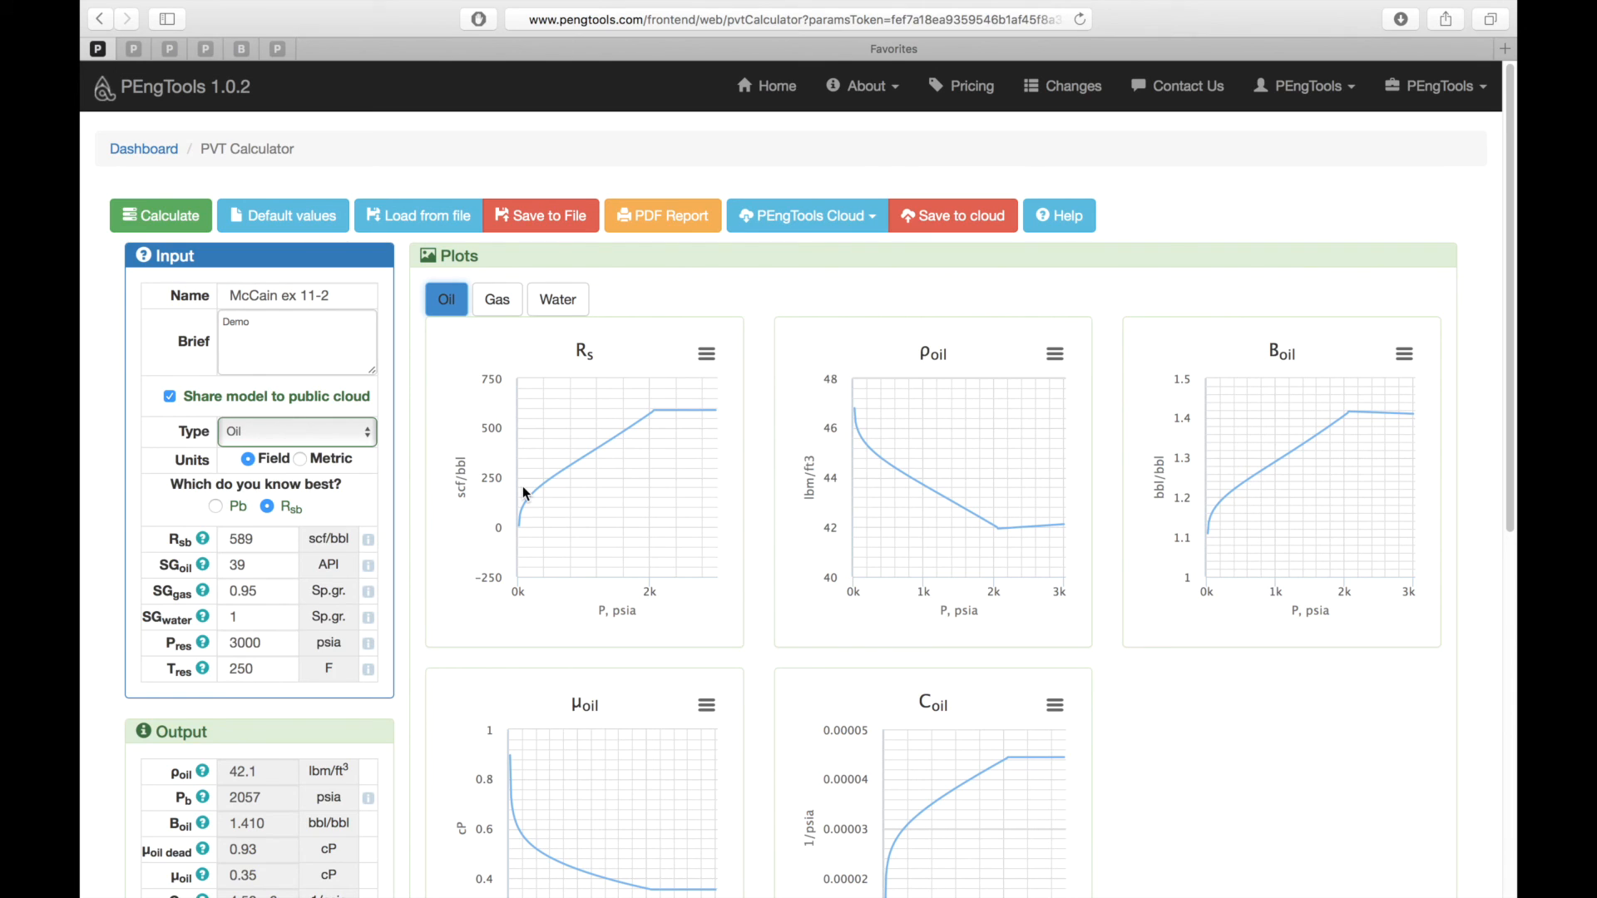
{"action": "mouse_move", "coordinate": [567, 502]}
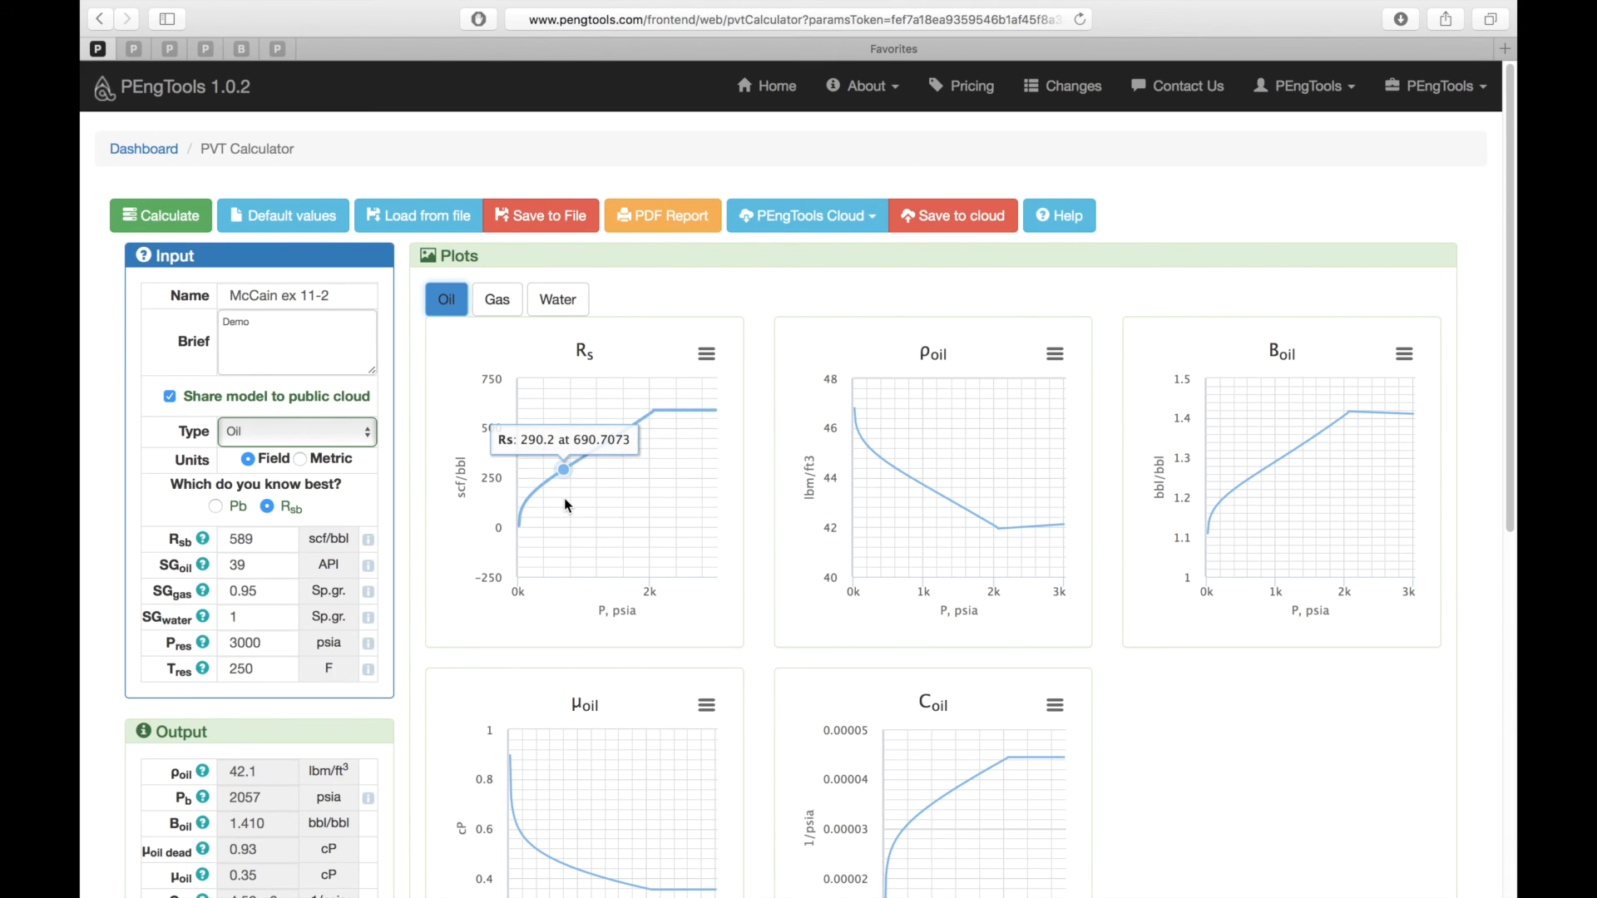
{"action": "left_click", "coordinate": [153, 92]}
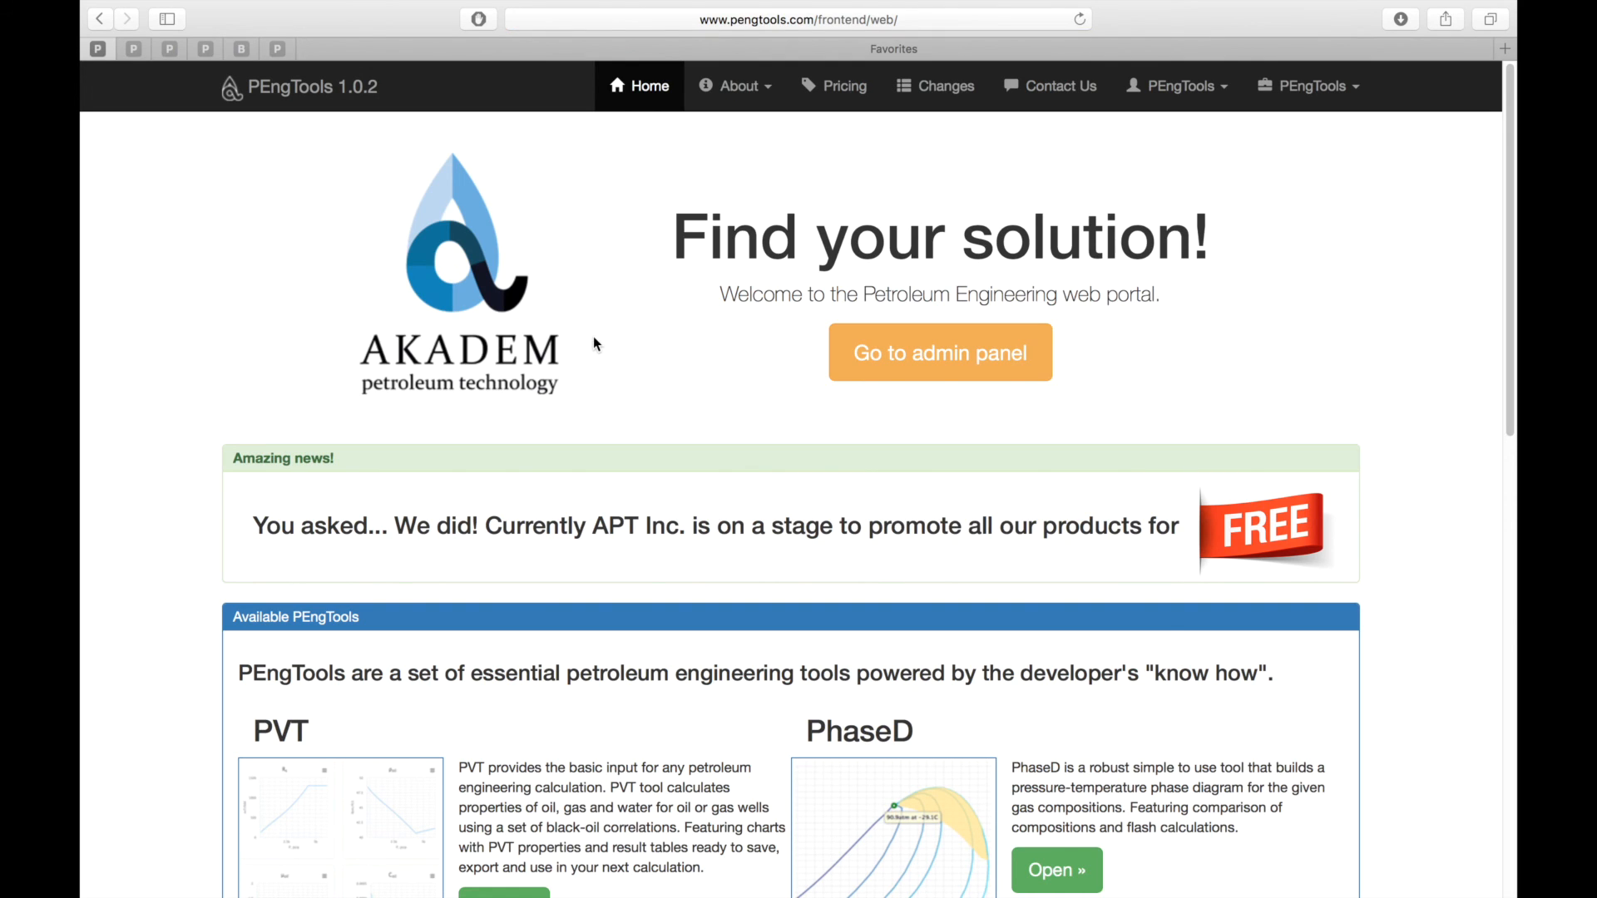